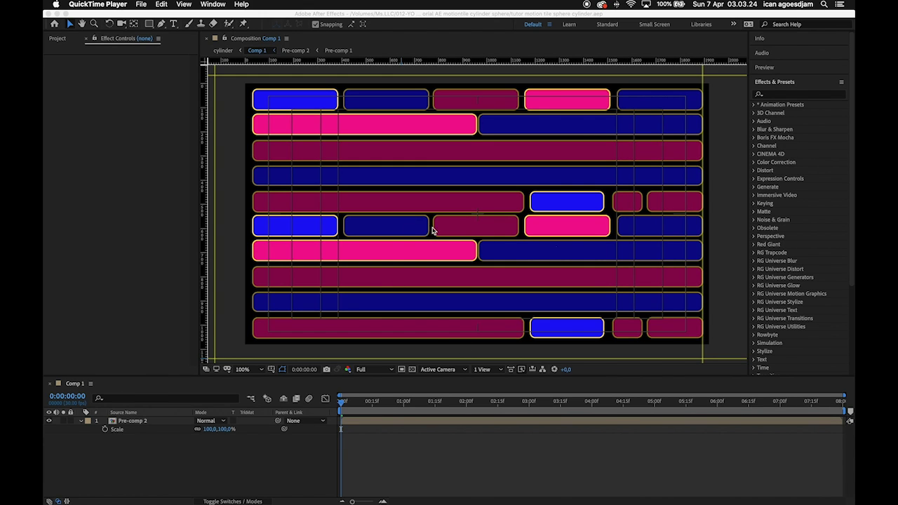
- Preview the tile animation from the start of the composition, then stop it
click(327, 405)
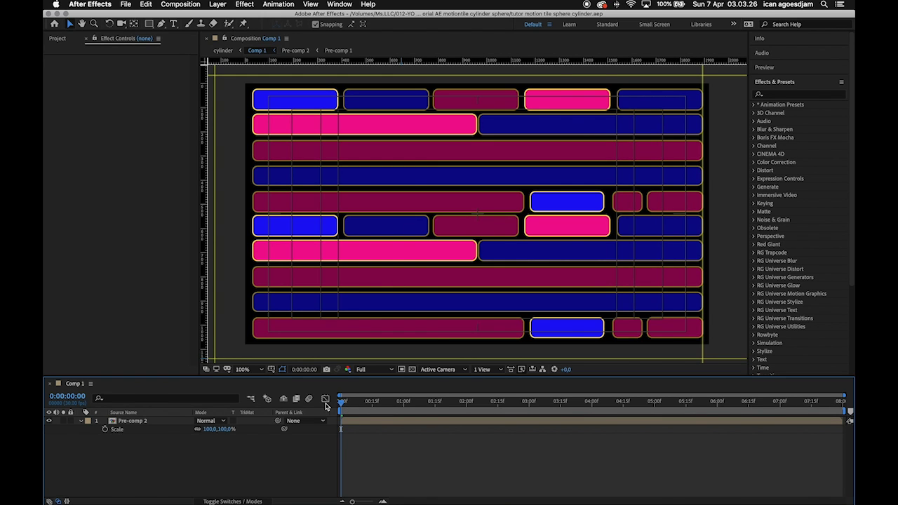
key(space)
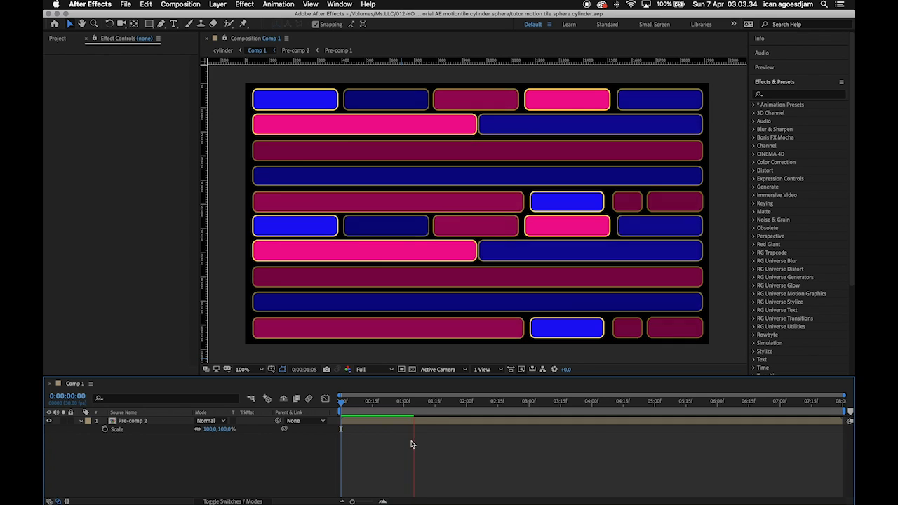
key(space)
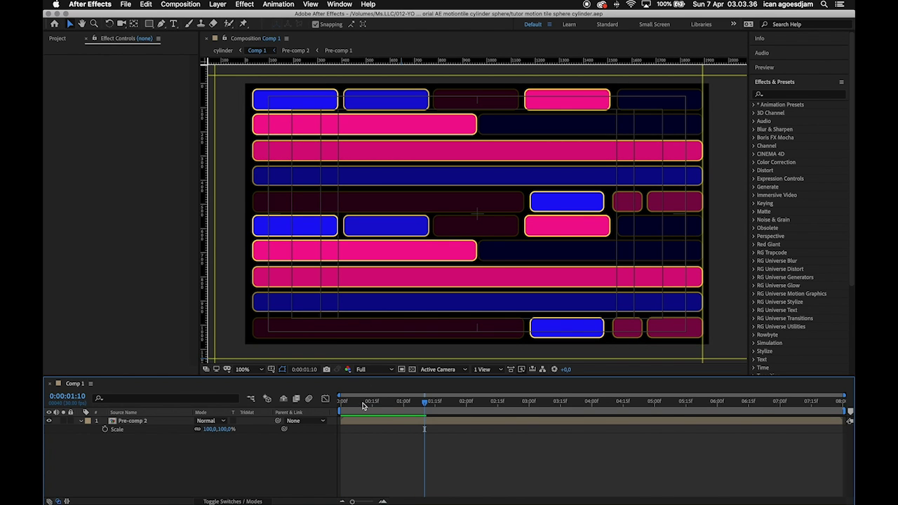
key(Home)
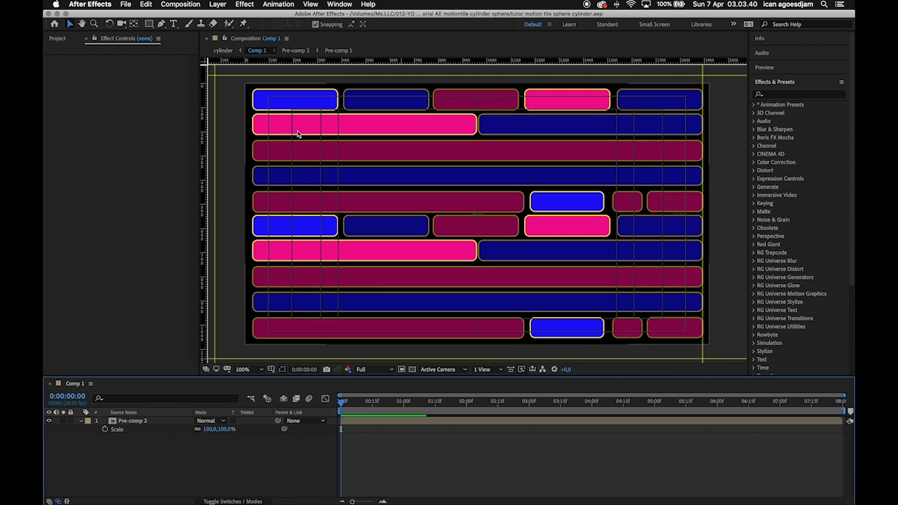
key(space)
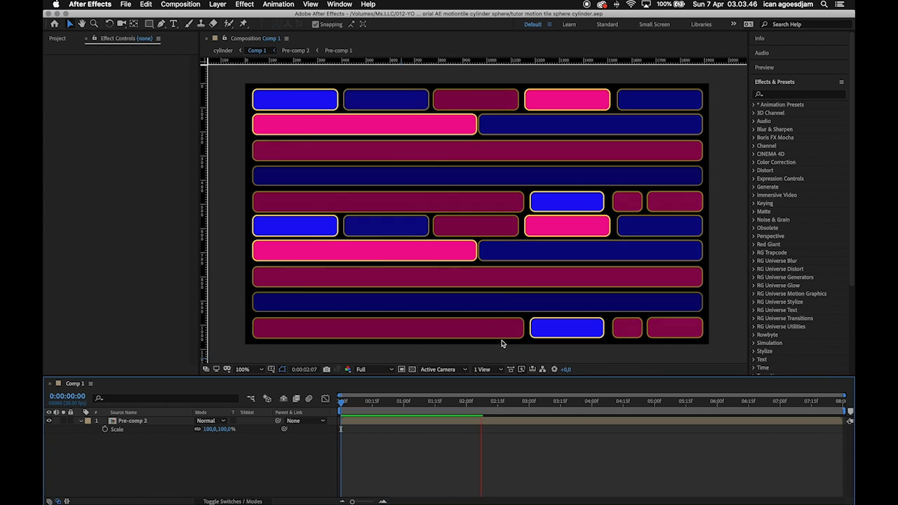
key(space)
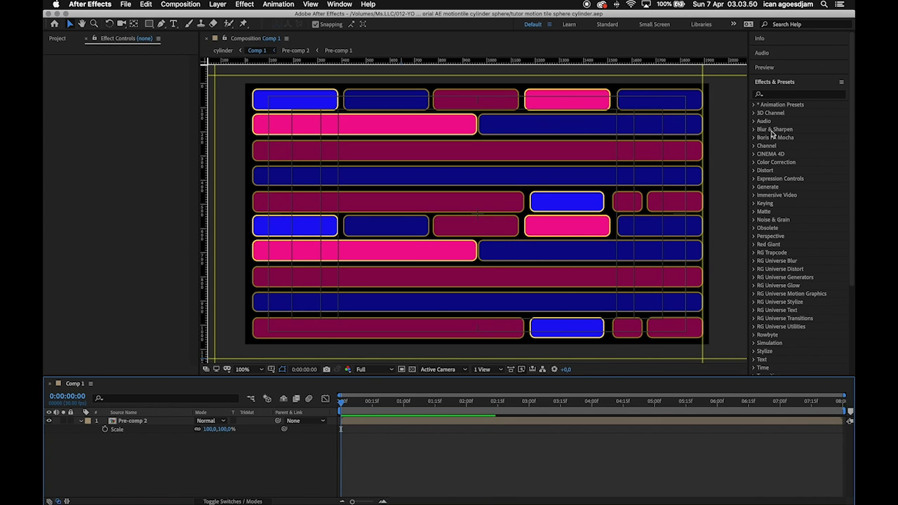
- Filter Effects & Presets by 'opacity' and drag Opacity Flash - random toward the composition
click(776, 96)
text(opacity)
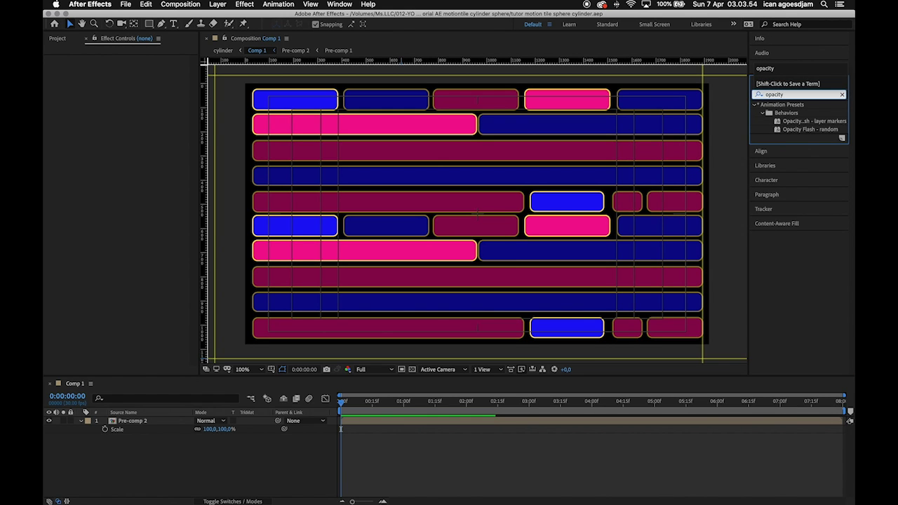
click(810, 131)
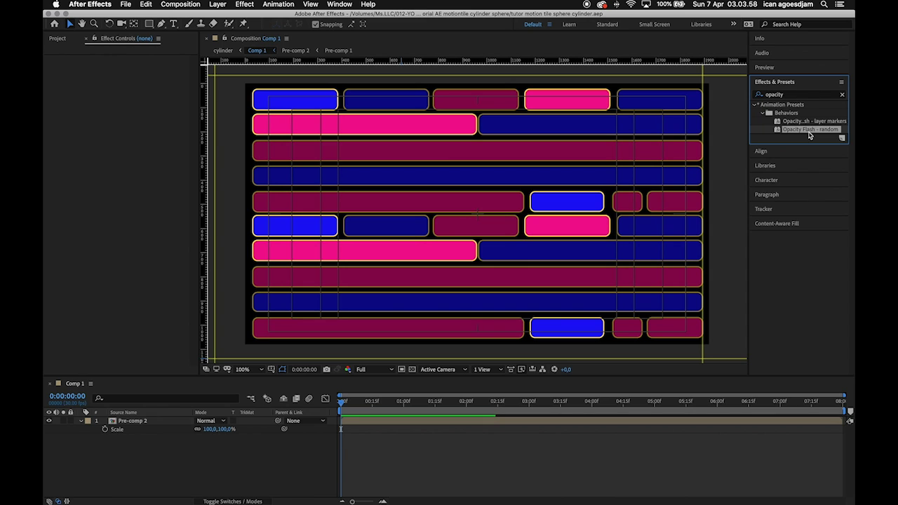
drag(810, 135, 426, 336)
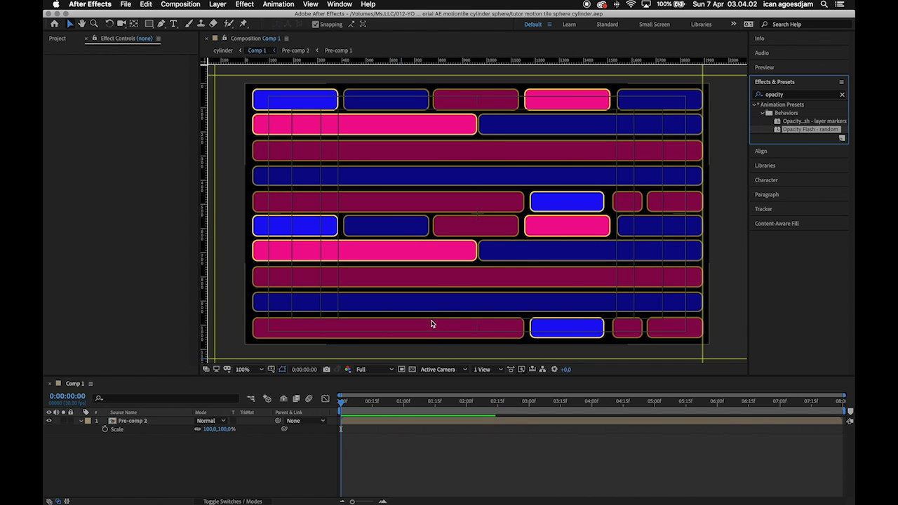
click(494, 458)
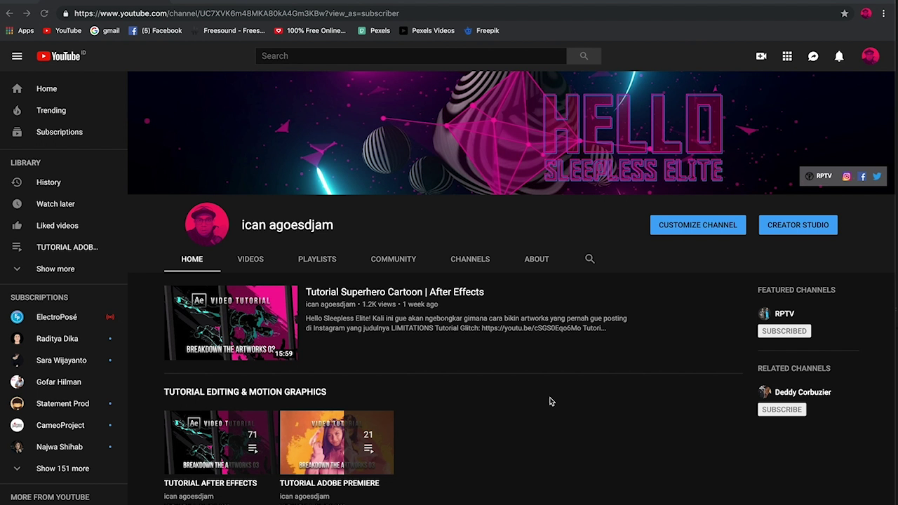
- Play the channel's Tutorial After Effects playlist from its Playlists section
click(326, 262)
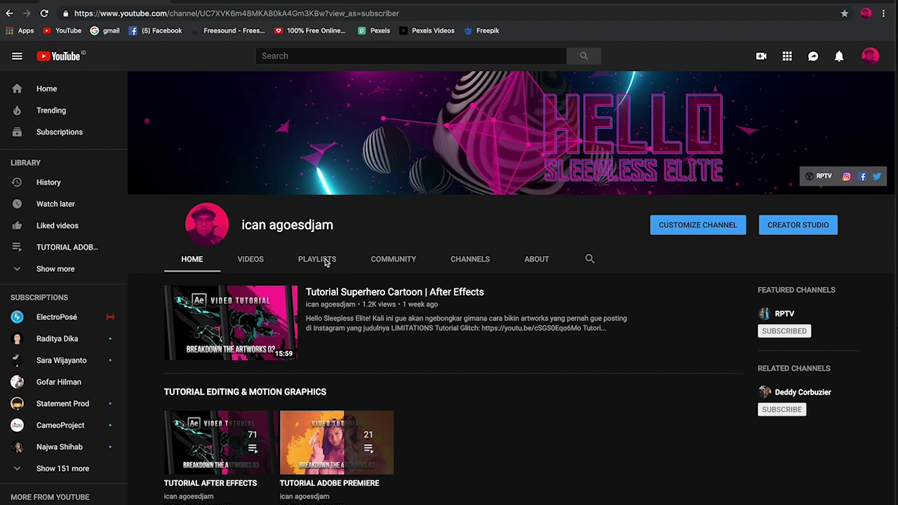
click(326, 262)
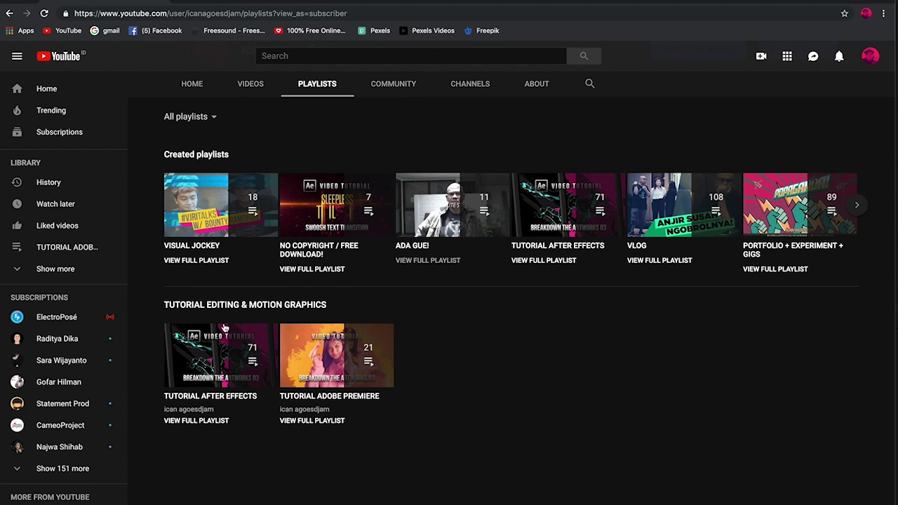
mouse_move(209, 355)
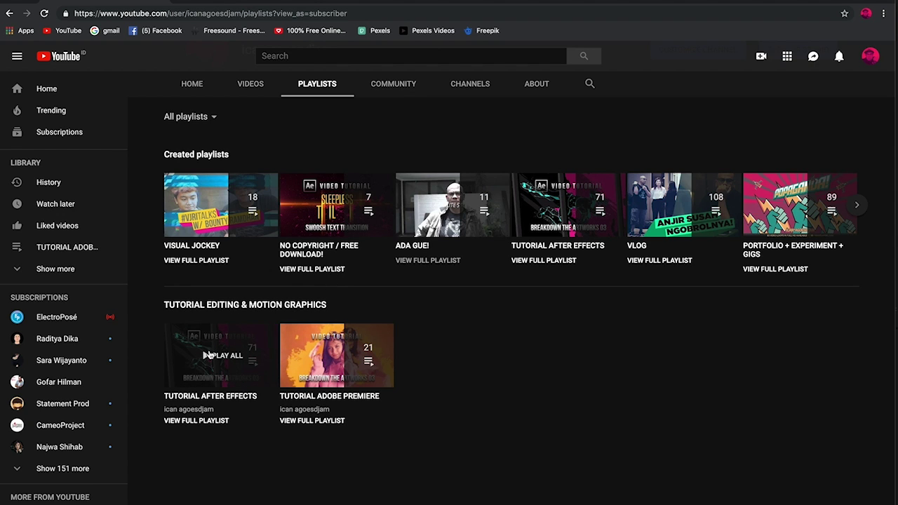
click(223, 399)
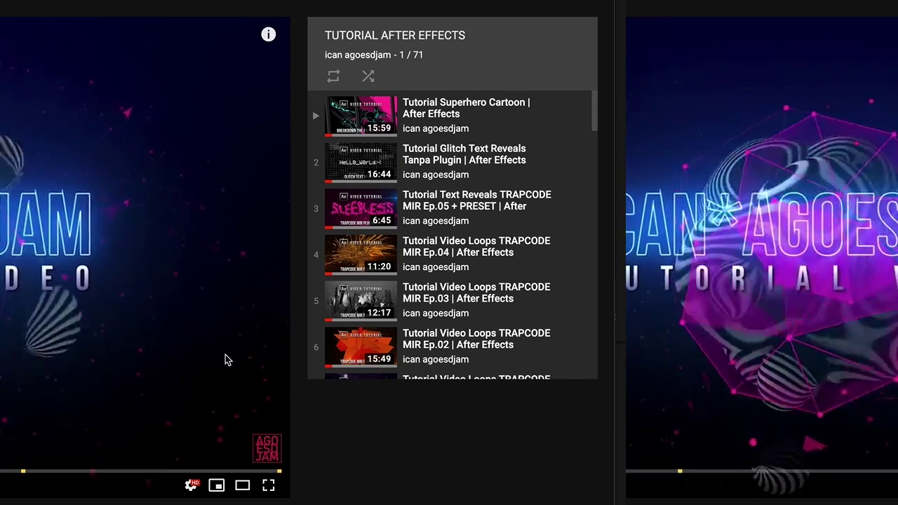
- Scroll down through the playlist's 71-video list
scroll(395, 250, down, 3)
scroll(421, 250, down, 2)
scroll(451, 251, down, 3)
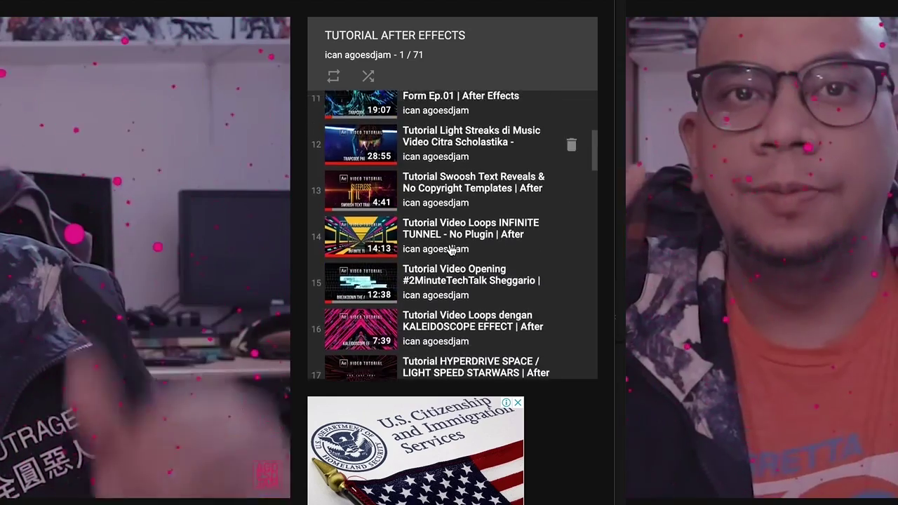
scroll(450, 251, down, 3)
scroll(450, 251, down, 2)
scroll(451, 253, down, 2)
scroll(450, 254, down, 5)
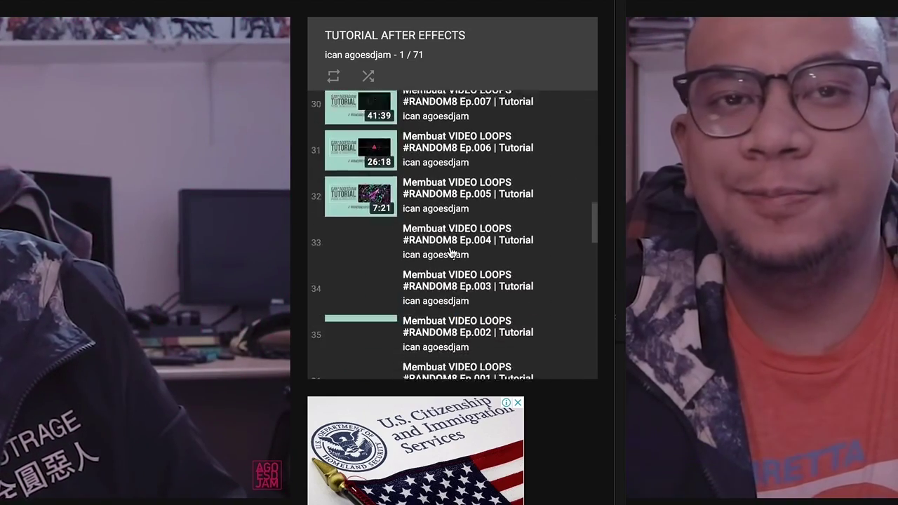
scroll(450, 253, down, 2)
scroll(451, 254, down, 3)
scroll(451, 255, down, 5)
scroll(451, 256, down, 3)
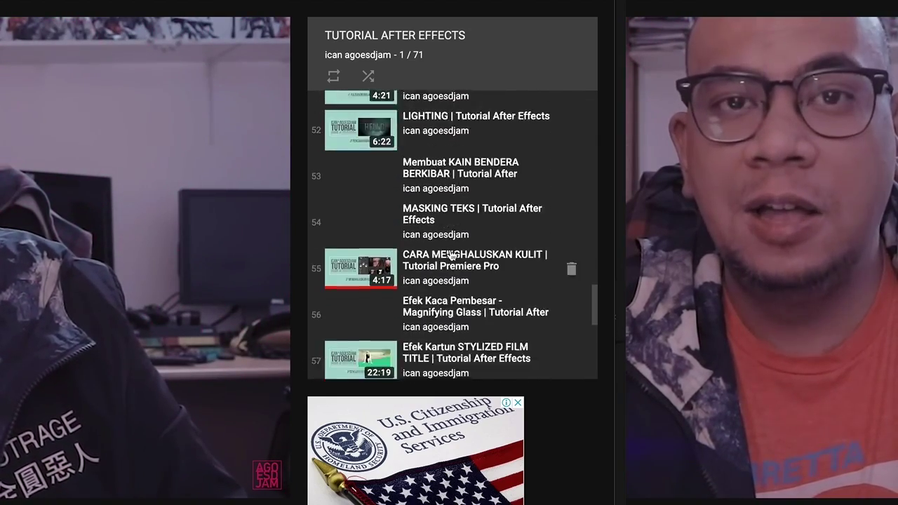
scroll(451, 256, down, 3)
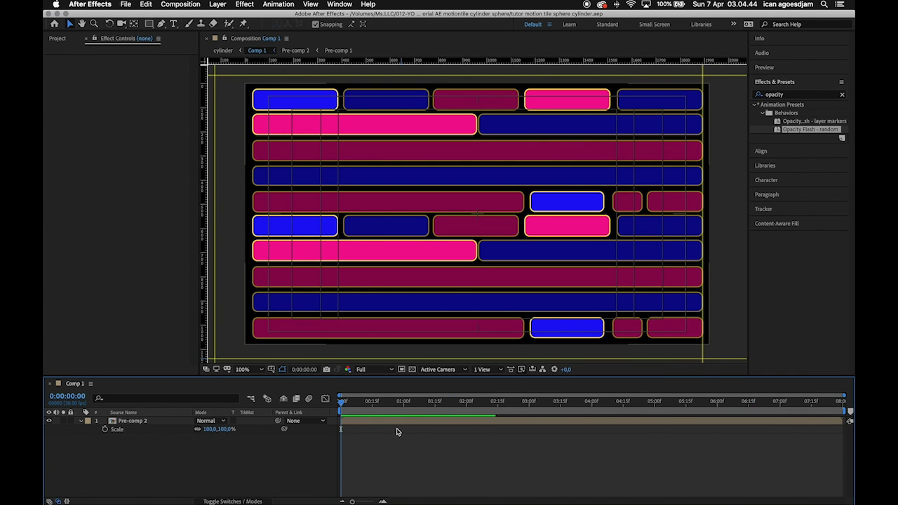
- Set the Pre-comp 2 layer's Scale to 45%
click(369, 423)
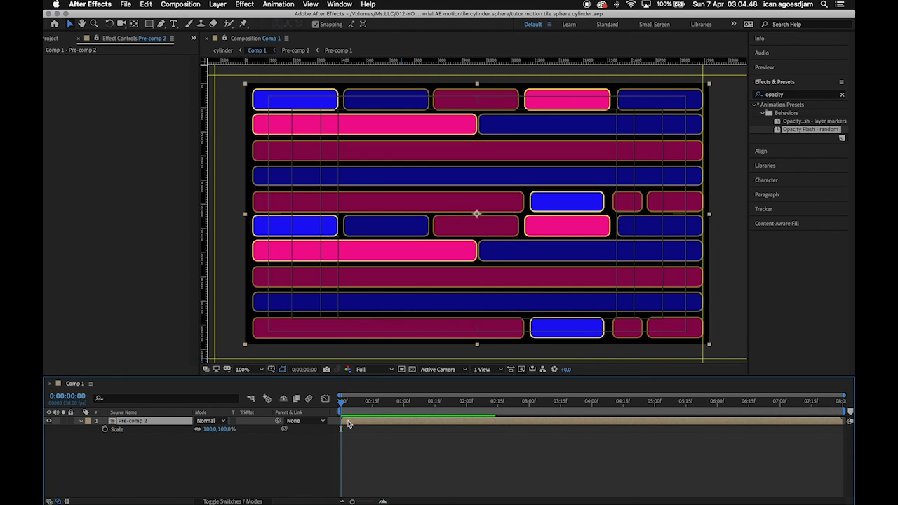
click(209, 429)
text(5)
key(Return)
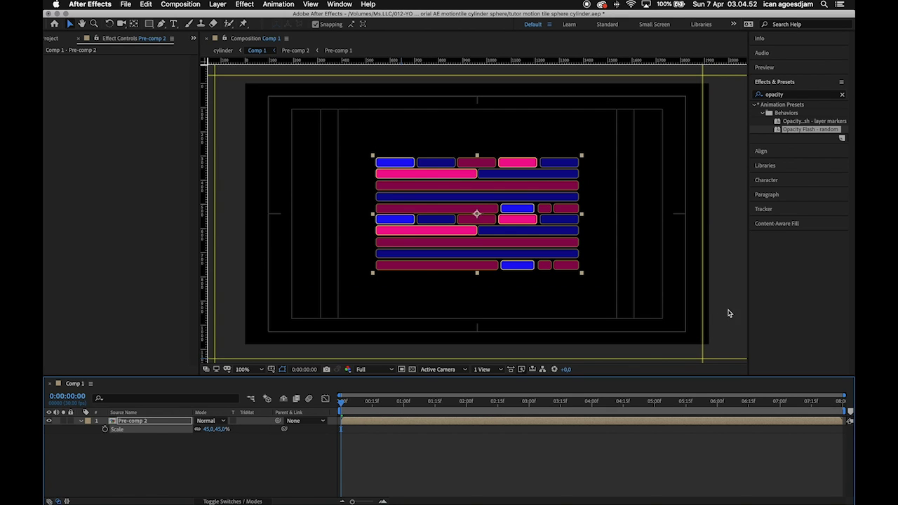
- Search 'repetil' and apply CC RepeTile to Pre-comp 2
click(786, 94)
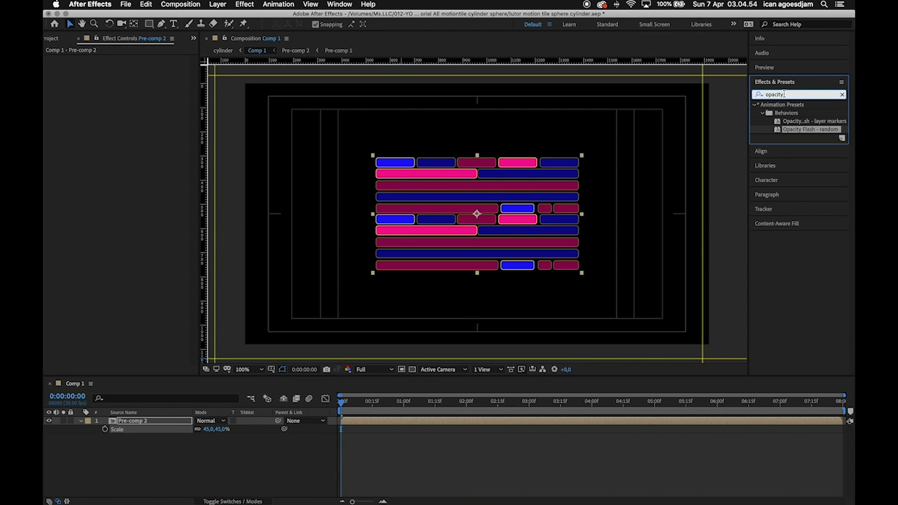
text(repetil)
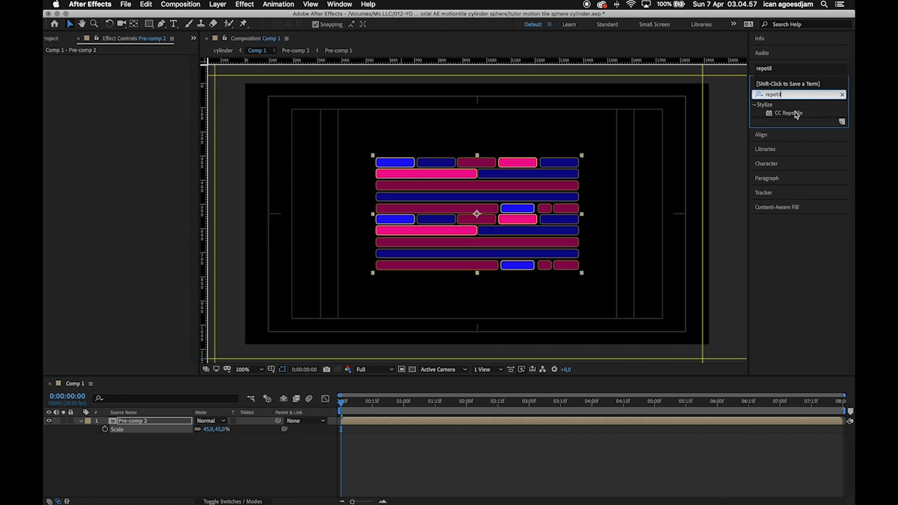
double_click(795, 114)
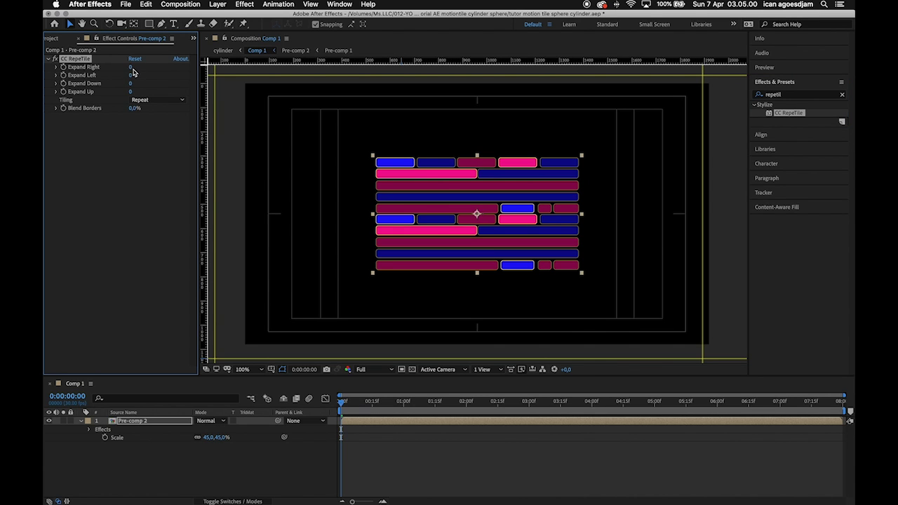
- Expand CC RepeTile Right 1185, Left 1251, Down 720 and Up 702 to fill the frame
drag(130, 67, 731, 96)
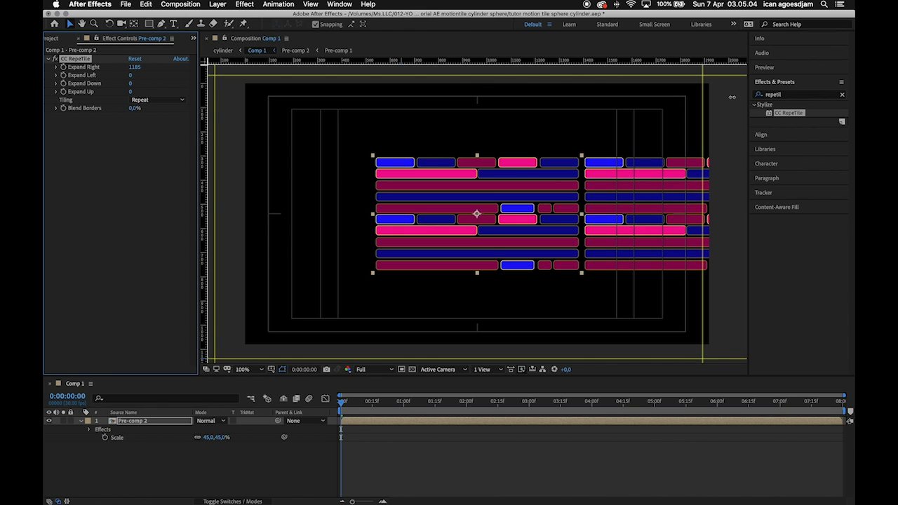
drag(131, 75, 459, 96)
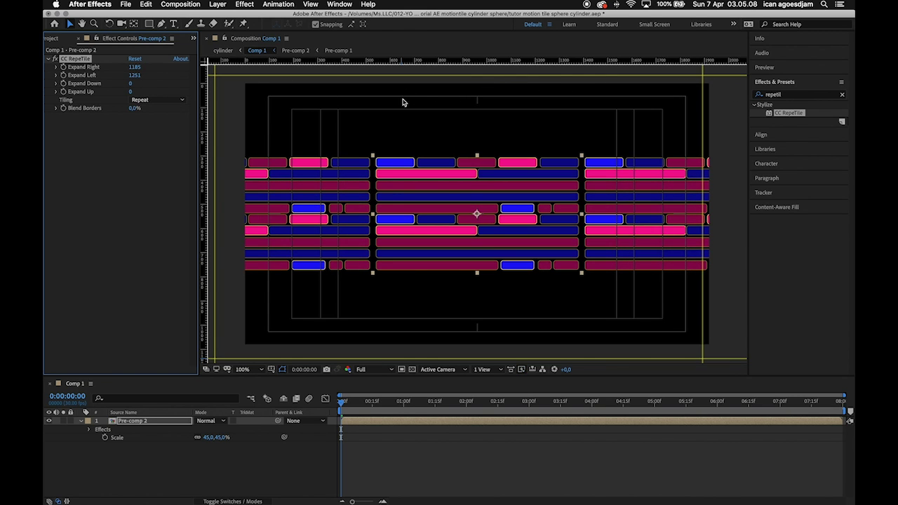
drag(131, 82, 495, 115)
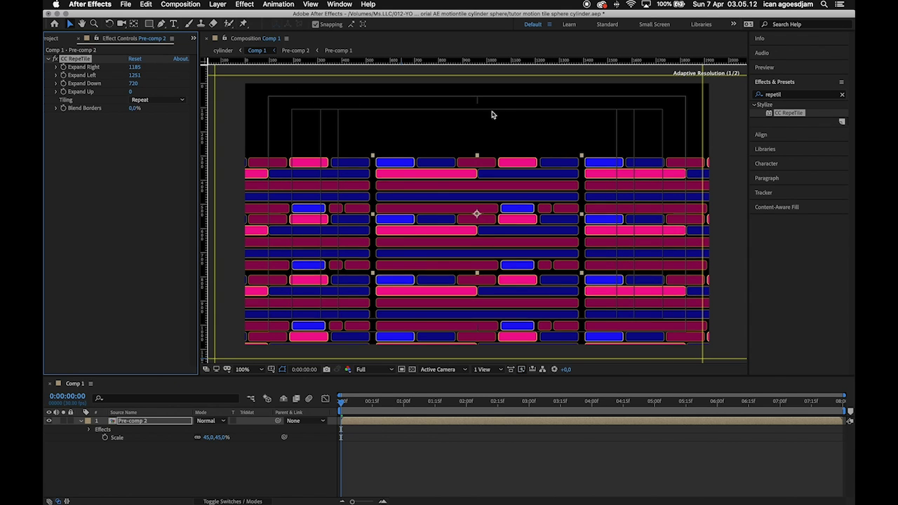
drag(131, 92, 485, 110)
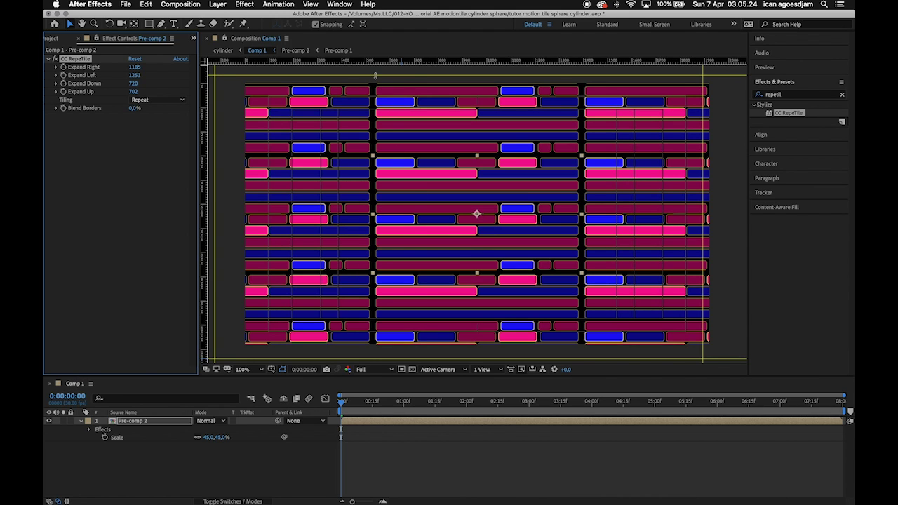
- Drag a horizontal ruler guide down onto the tiles just below centre
click(375, 74)
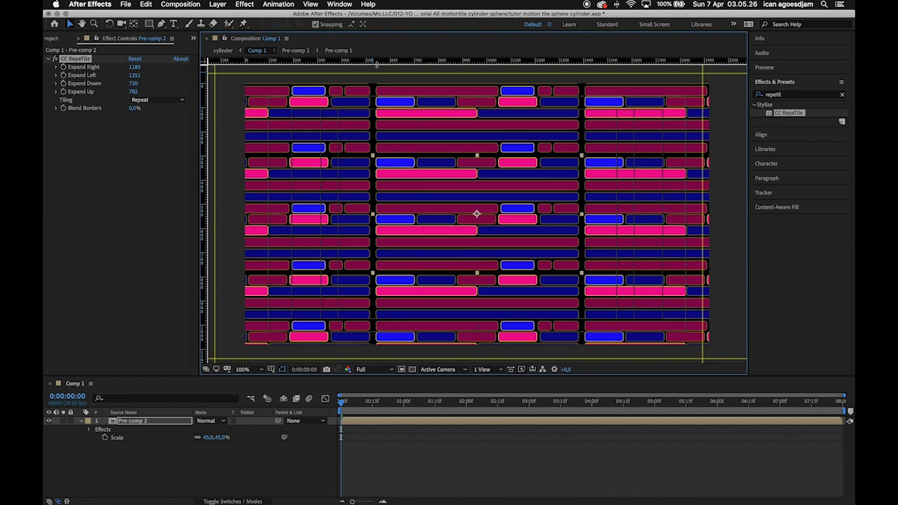
drag(378, 60, 384, 71)
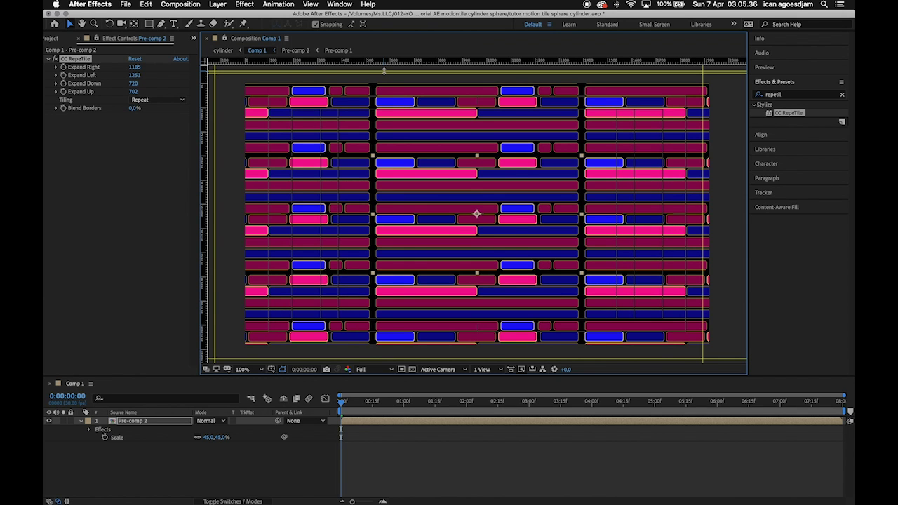
key(super+r)
key(super+r)
drag(403, 64, 425, 225)
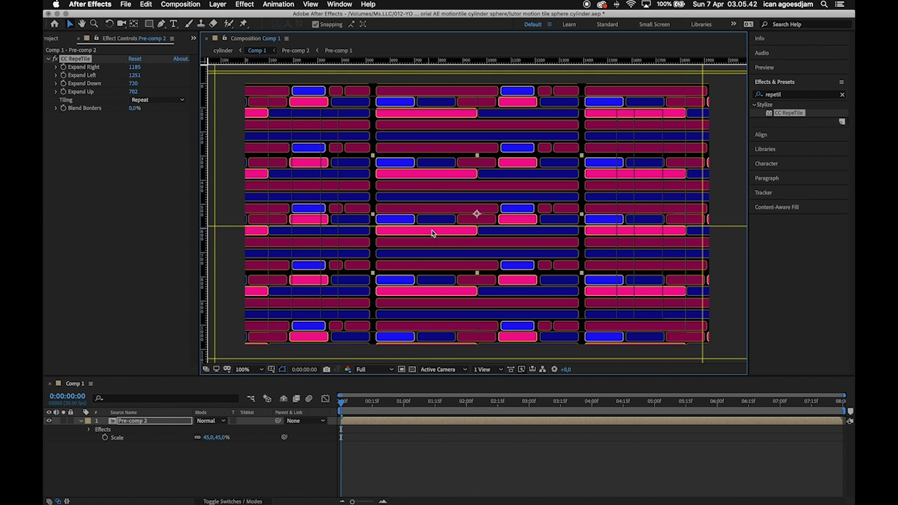
- Zoom in to align the guide with a tile edge, then set magnification back to Fit
key(period)
key(period)
key(period)
key(period)
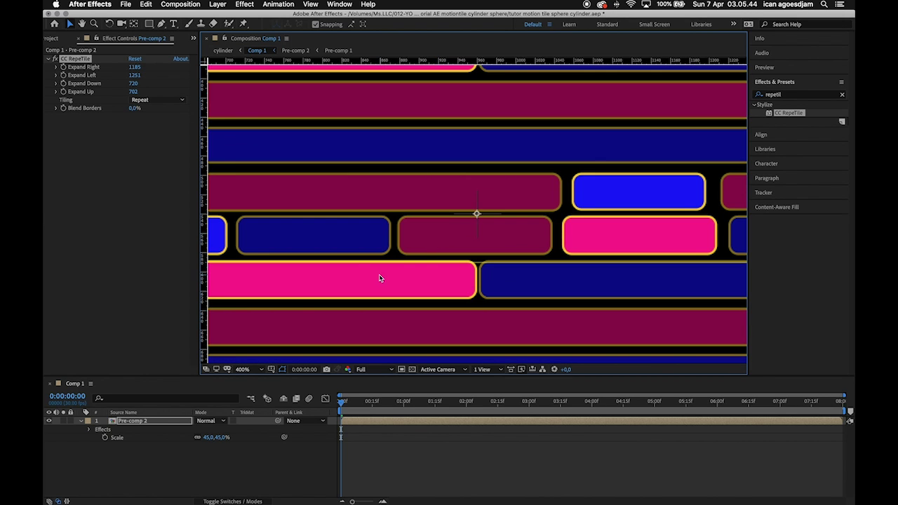
key(period)
drag(354, 293, 559, 147)
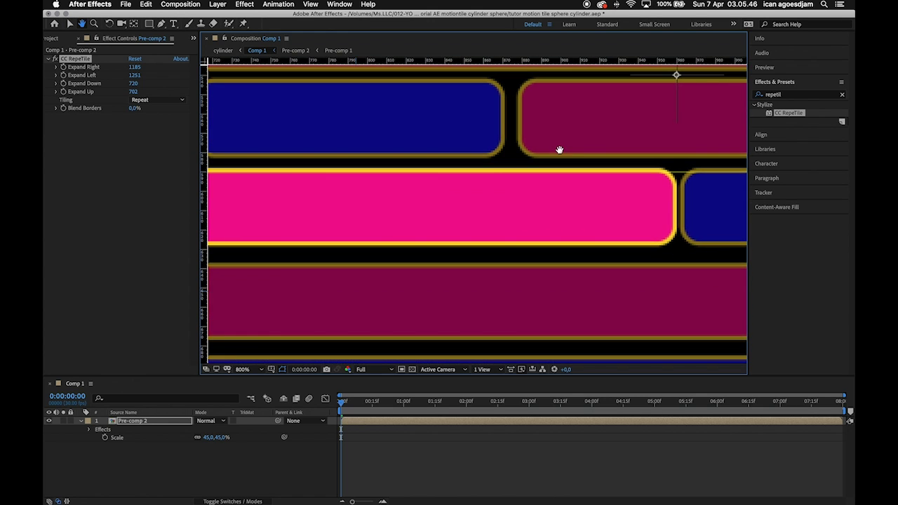
scroll(332, 192, left, 10)
scroll(307, 187, left, 5)
key(v)
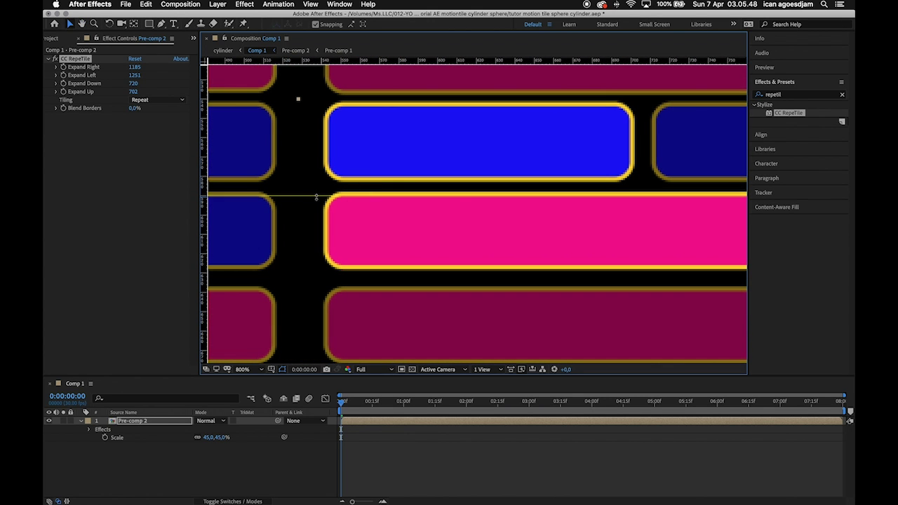
drag(311, 197, 312, 191)
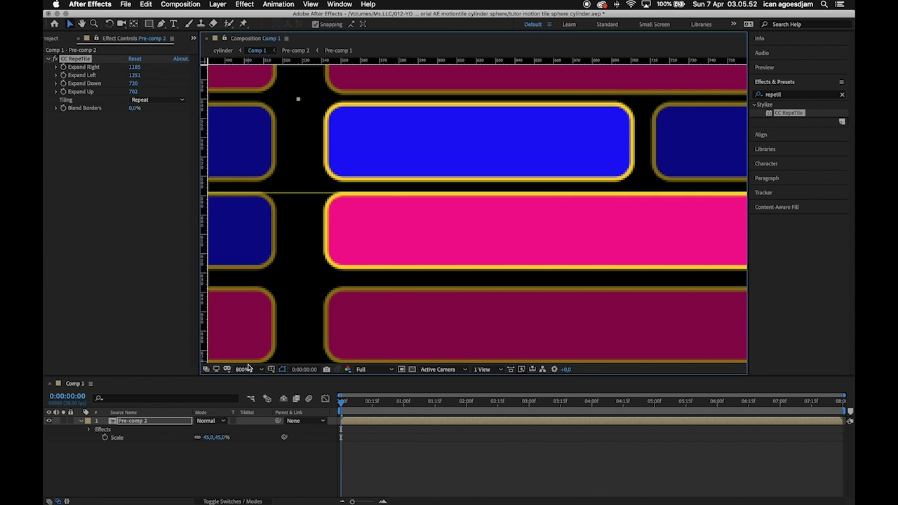
click(246, 369)
click(251, 202)
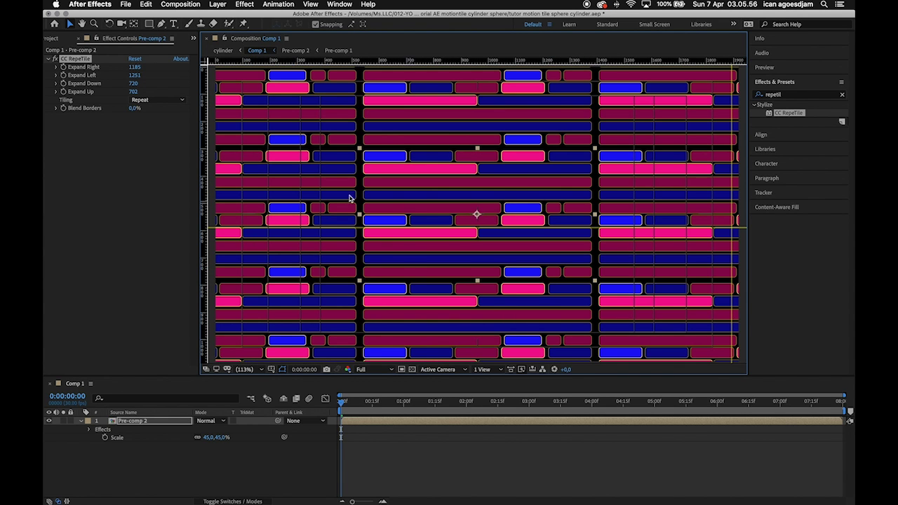
- Search 'motion' and apply Stylize > Motion Tile to Pre-comp 2 below CC RepeTile
click(100, 204)
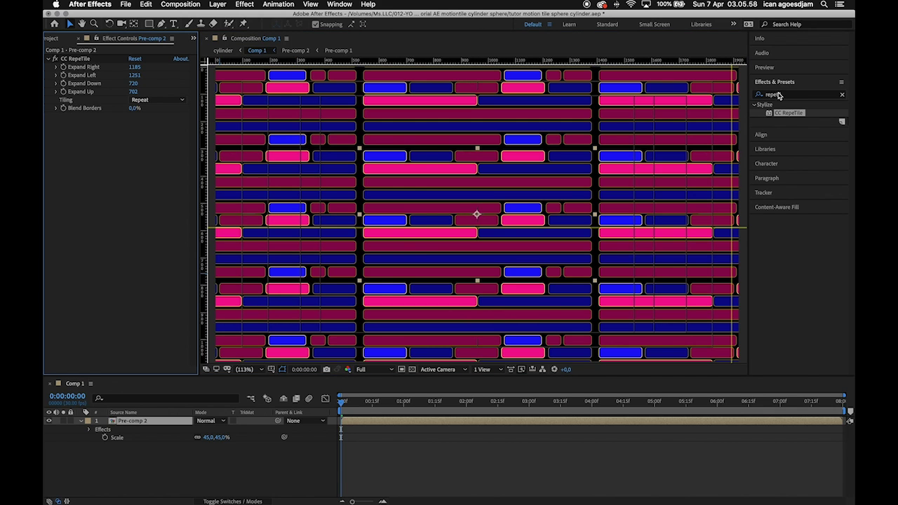
click(788, 96)
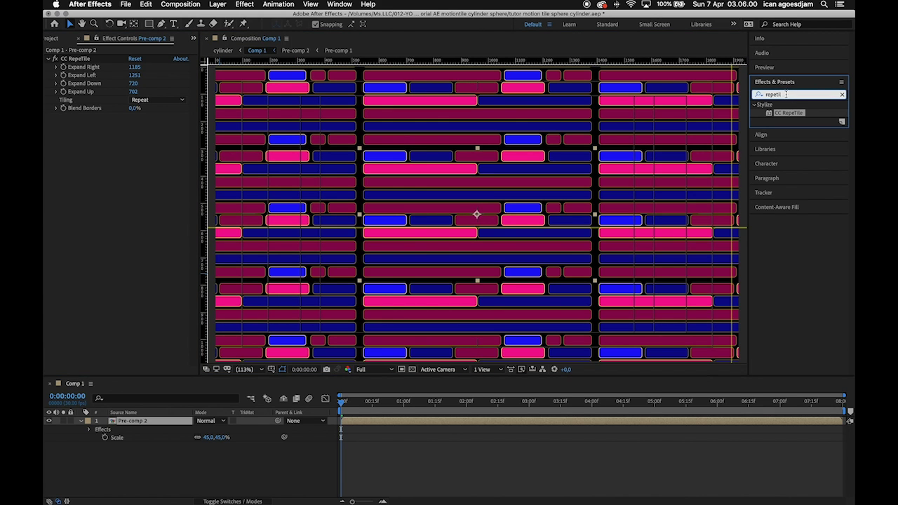
text(motion)
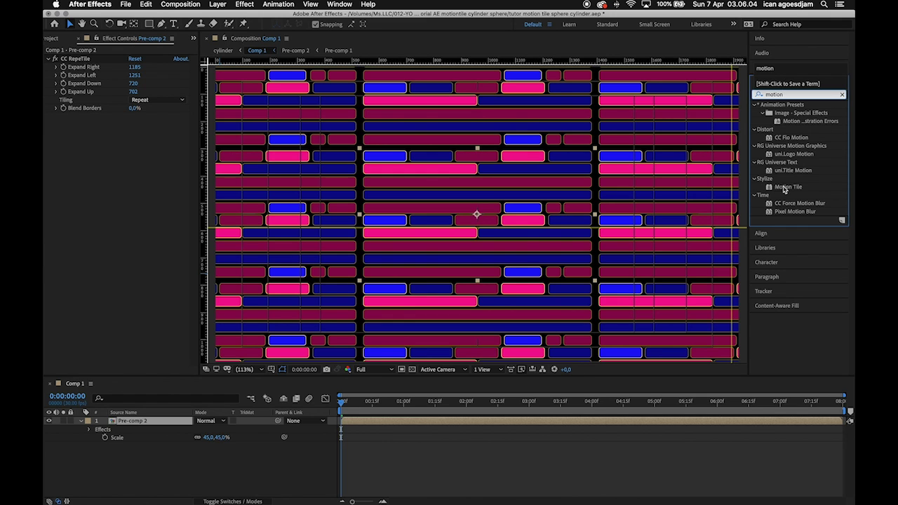
double_click(783, 188)
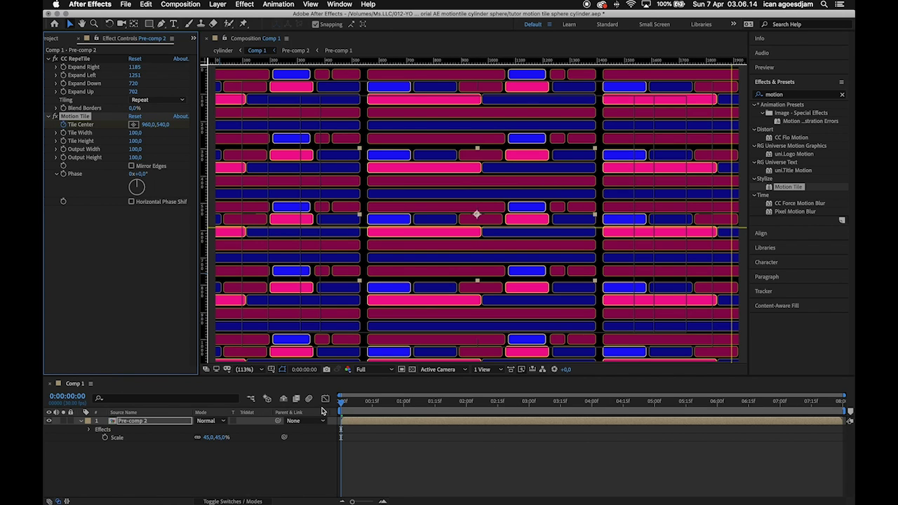
- At the last frame 0:00:07:29, set Motion Tile's Tile Center to 960,0,-1960,0
click(322, 405)
key(space)
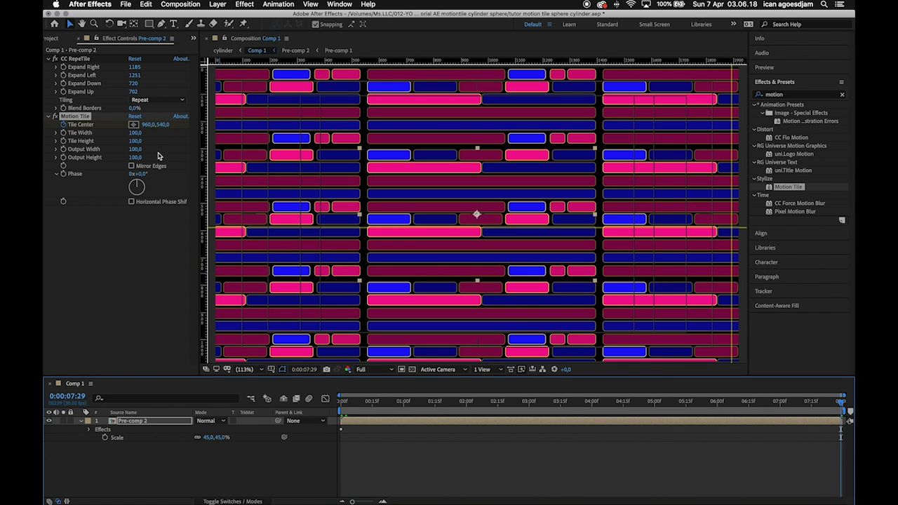
drag(167, 127, 104, 124)
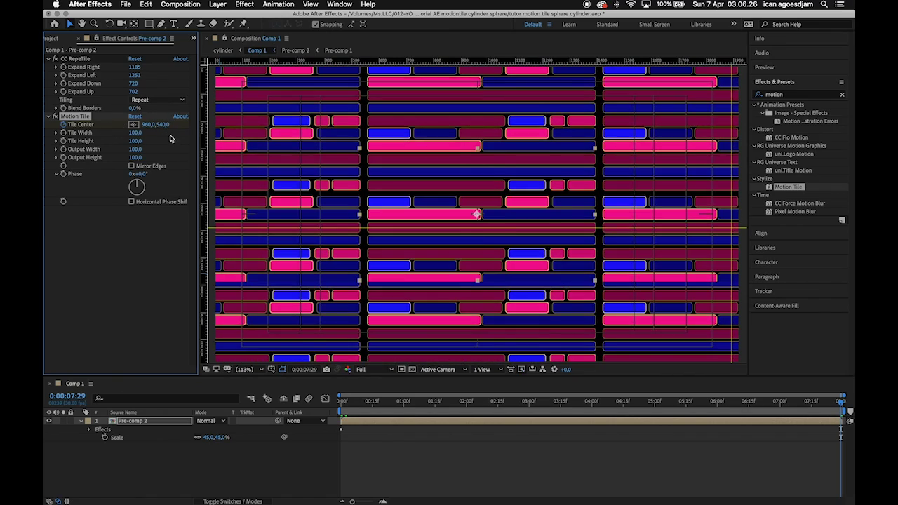
key(super+z)
drag(156, 125, 129, 124)
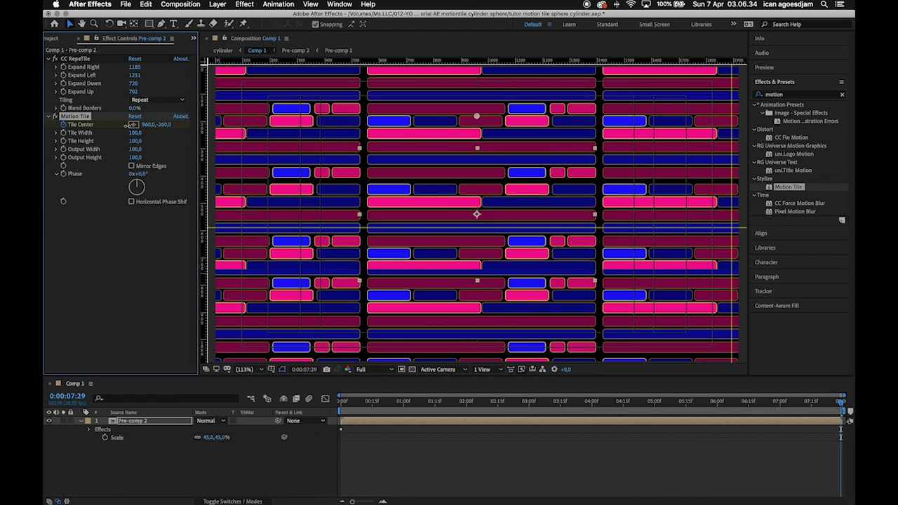
key(super+z)
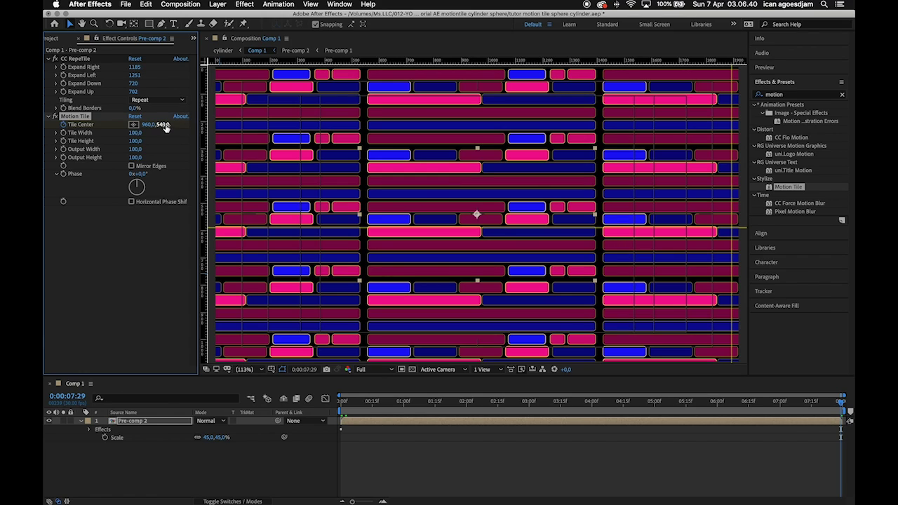
drag(161, 124, 44, 127)
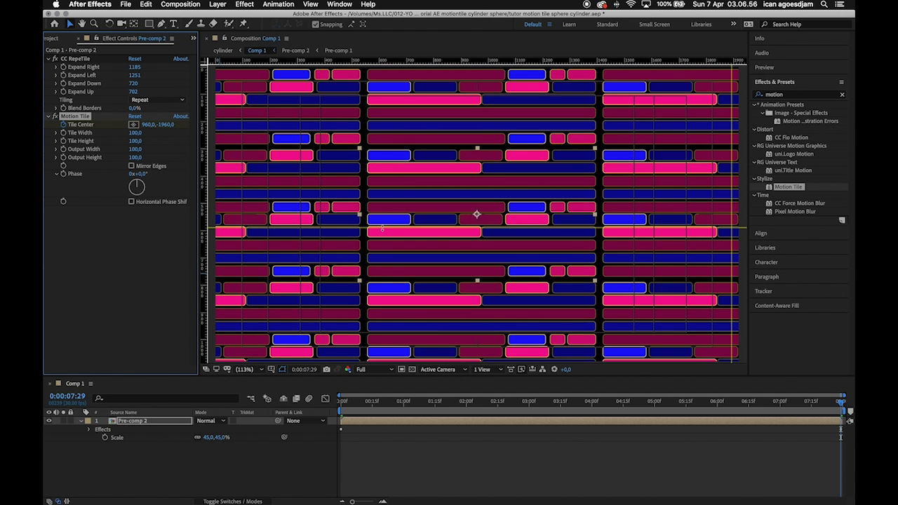
key(period)
key(period)
key(period)
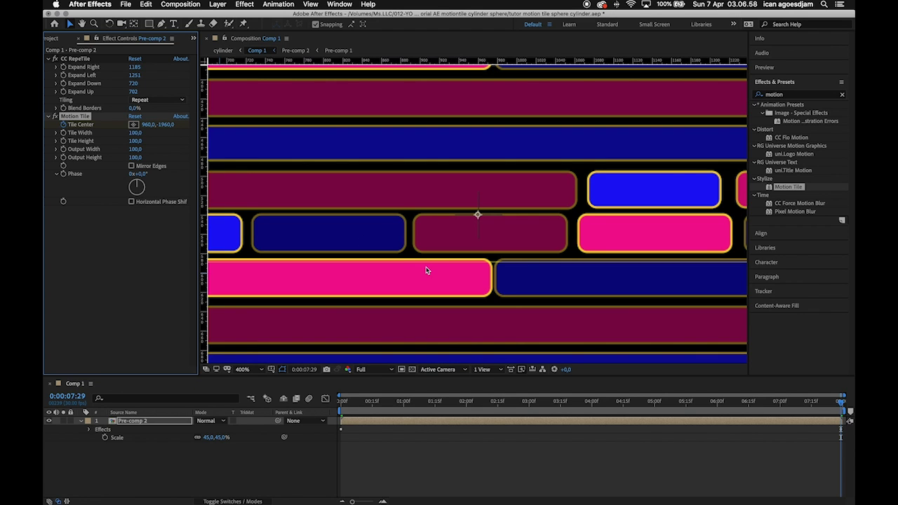
key(period)
- Fine-tune Tile Center's end value to 960,0,-1952,0 and return the view to Fit
mouse_move(168, 124)
mouse_down()
mouse_move(182, 125)
mouse_move(171, 125)
mouse_up()
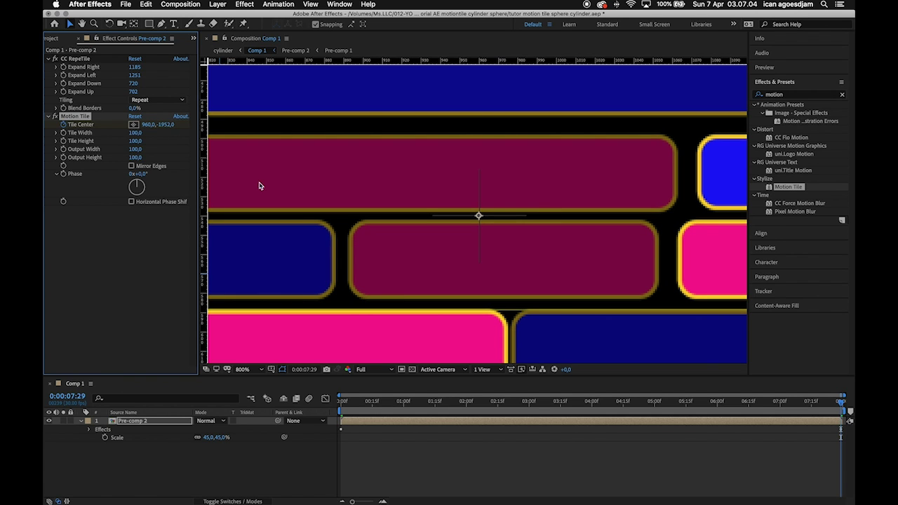
click(250, 369)
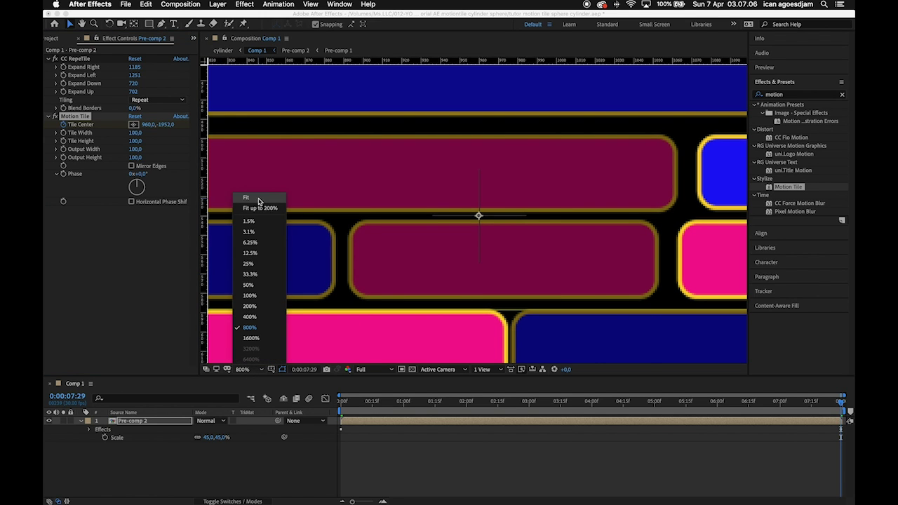
click(260, 201)
- Preview the scrolling tiles starting from 0:00:07:18
click(741, 479)
click(817, 403)
key(space)
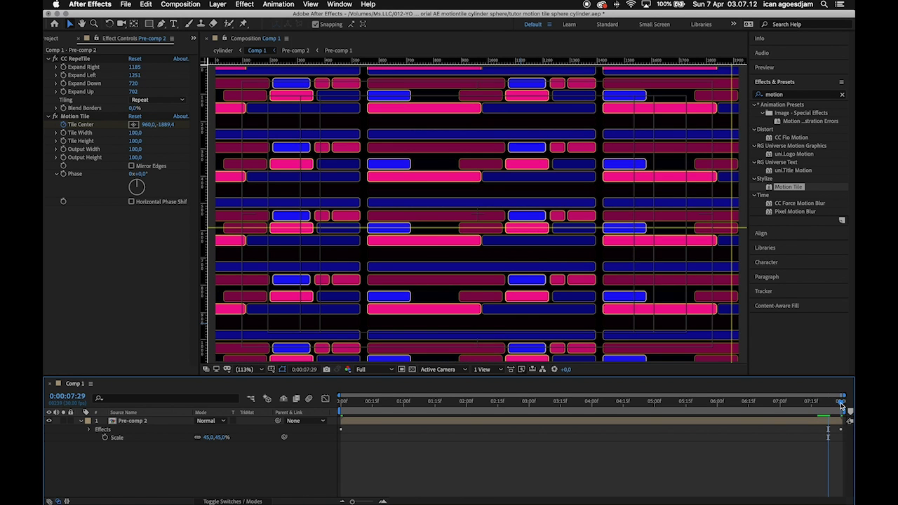
- Reveal Pre-comp 2's Tile Center keyframes with U and show the full timeline length
scroll(850, 418, up, 3)
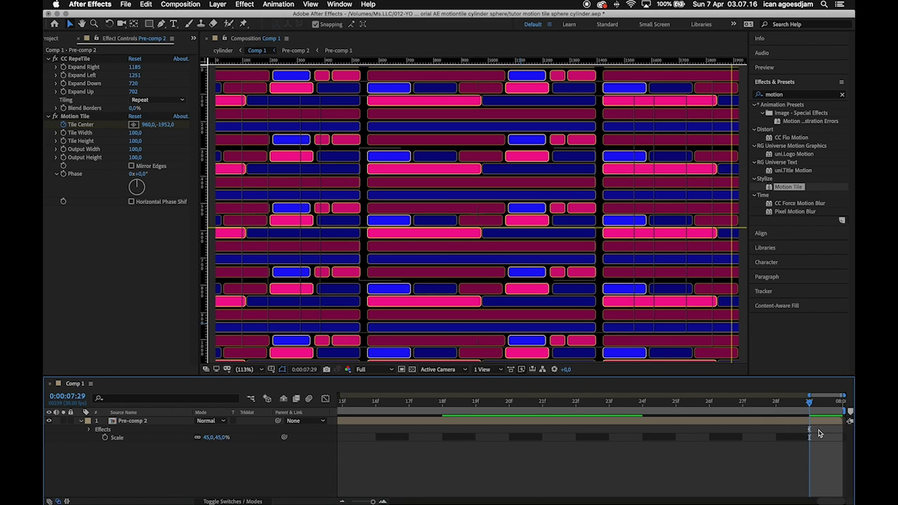
click(810, 434)
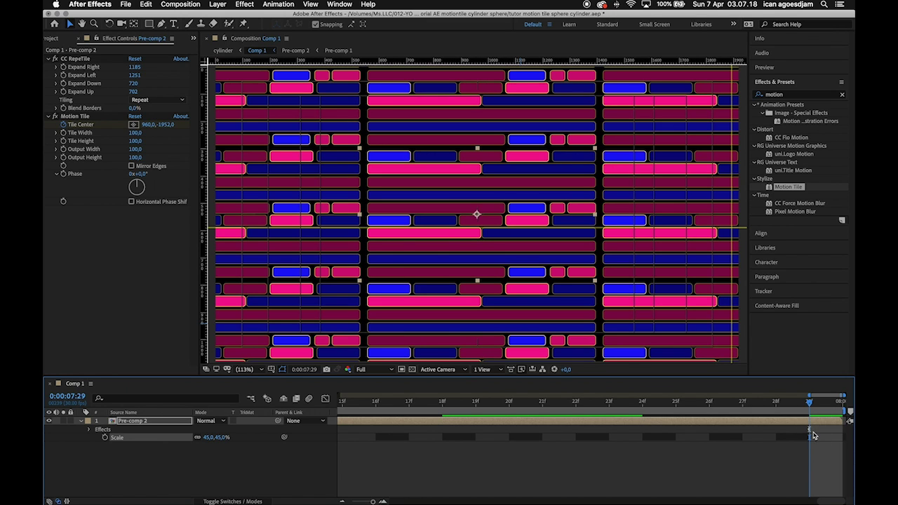
key(Page_Up)
drag(810, 433, 833, 434)
key(u)
key(ctrl+z)
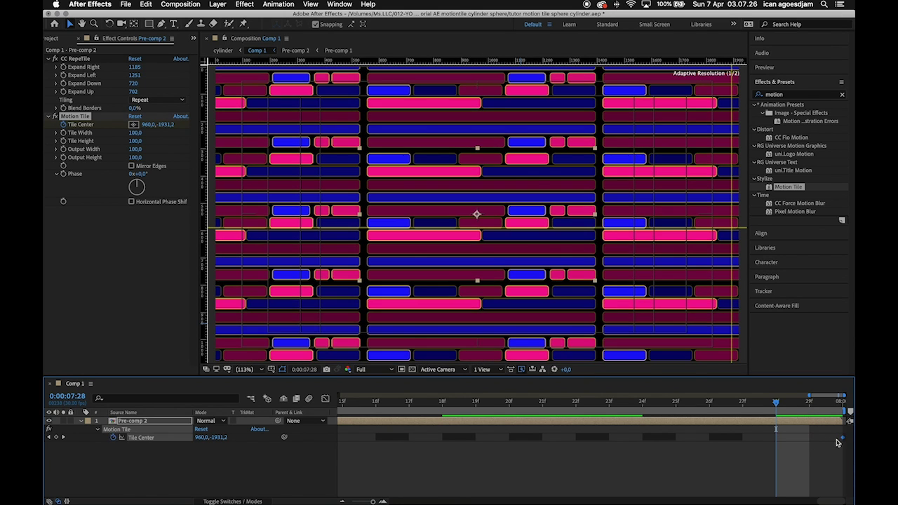
key(semicolon)
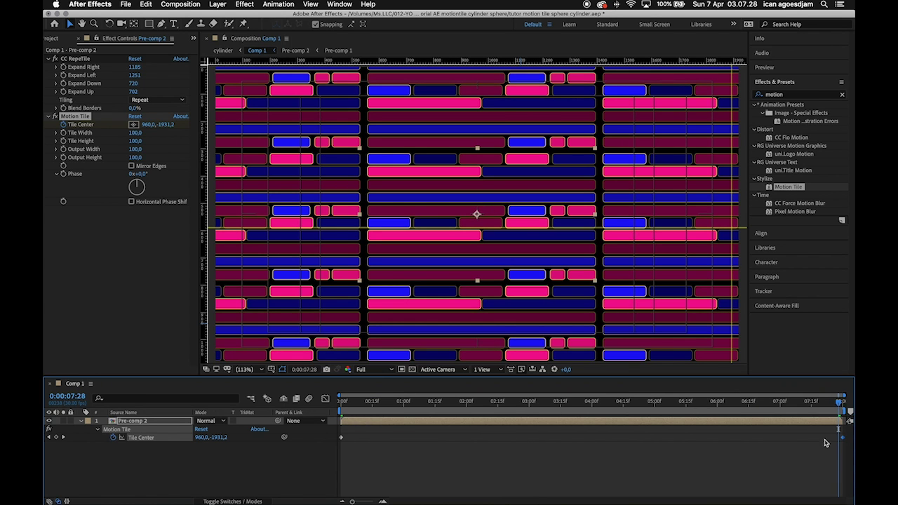
- Preview the looping tile animation near the end, then return to frame 0
click(831, 406)
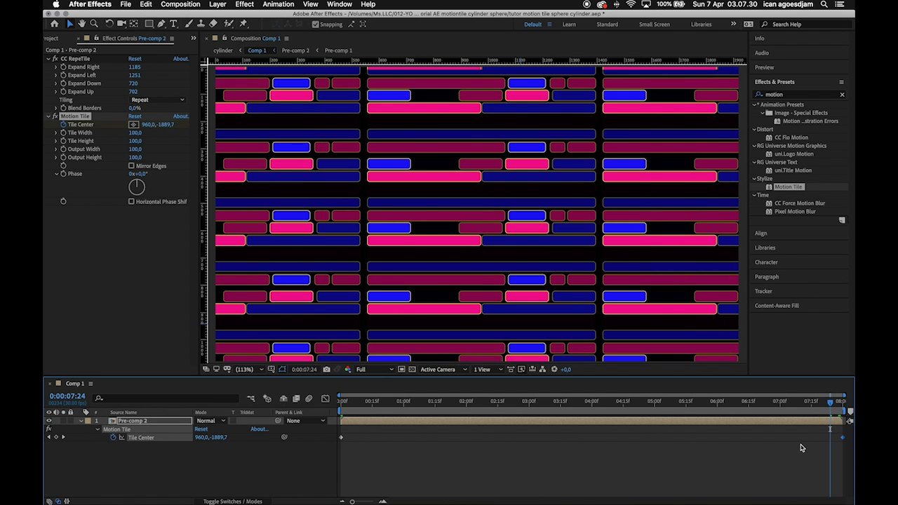
key(space)
key(space)
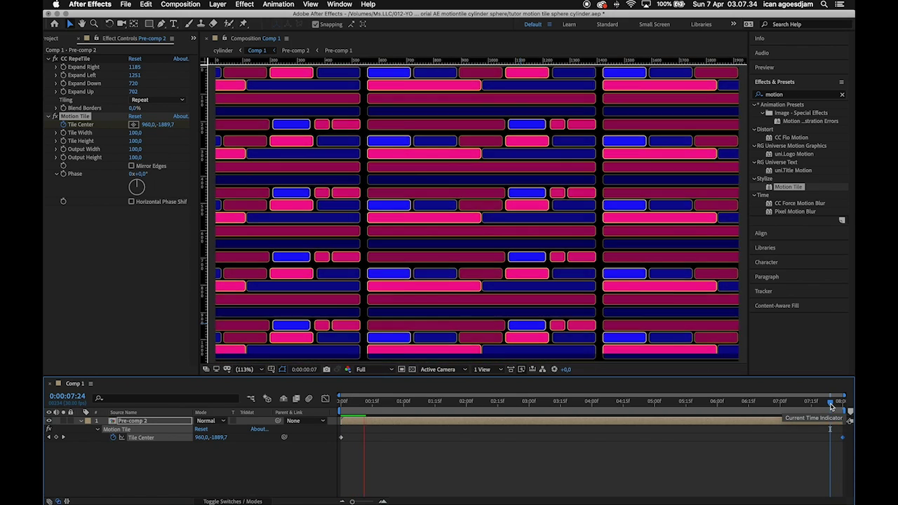
click(836, 404)
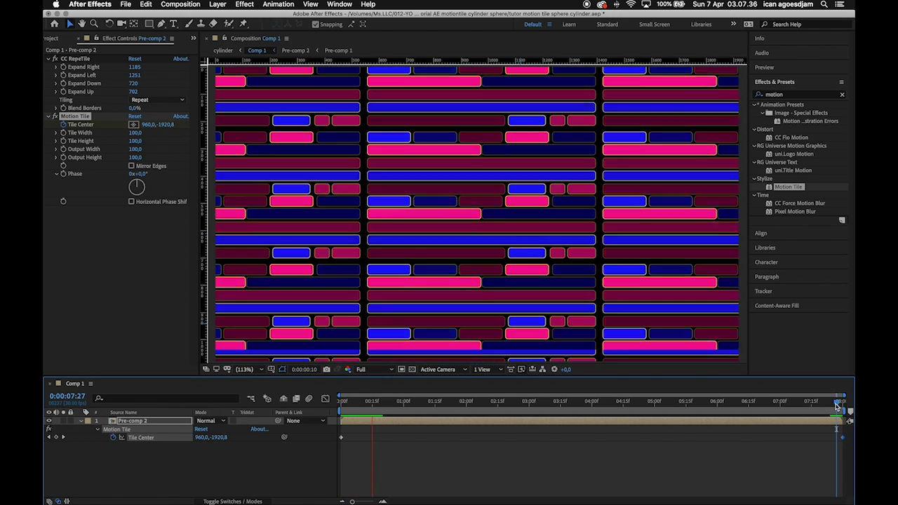
key(space)
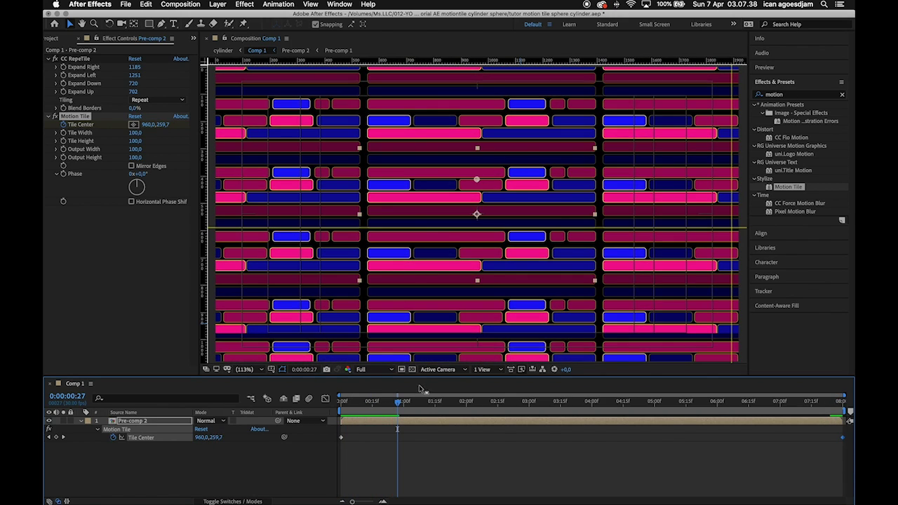
key(Home)
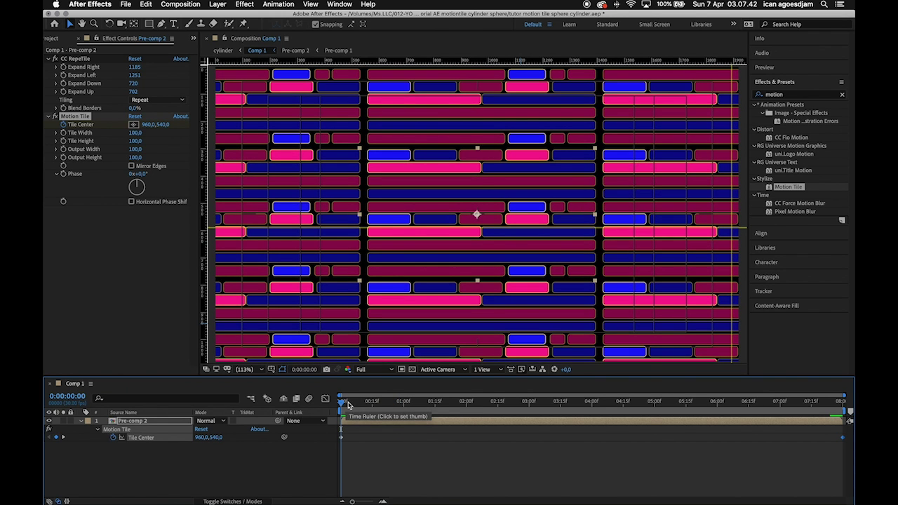
- Preview Comp 1's scrolling tiles, then open settings for a new 1920×1080, 60 fps, 8-second Comp 2
key(space)
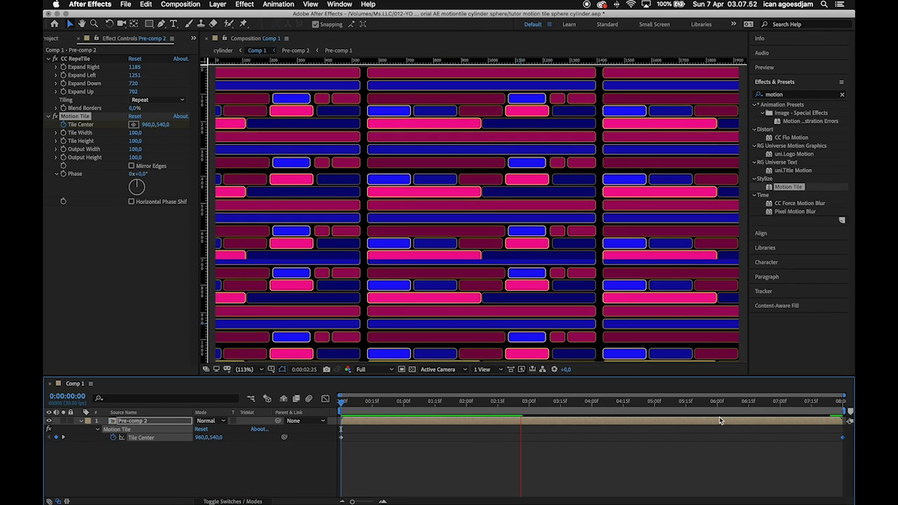
key(space)
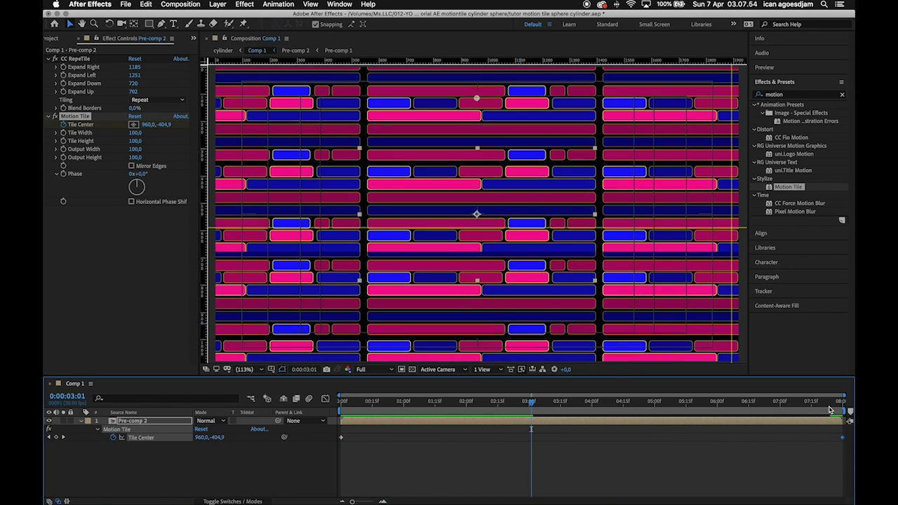
click(828, 410)
key(space)
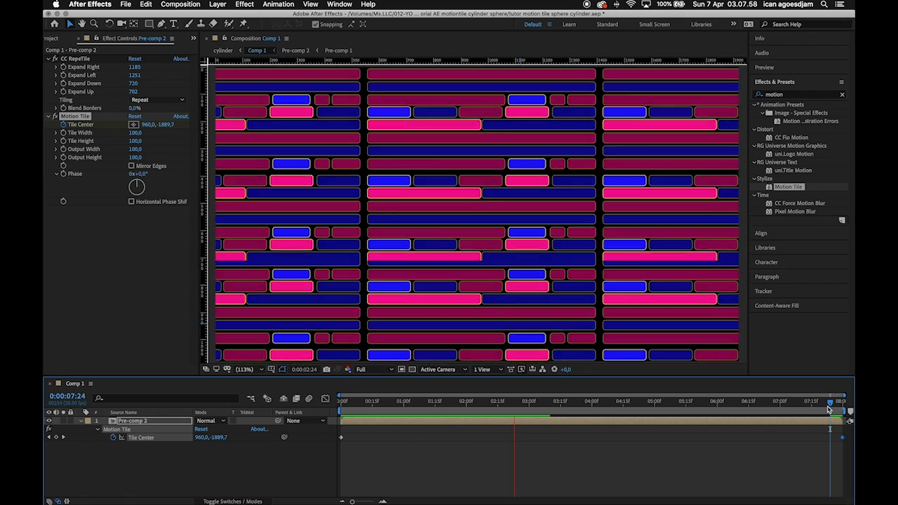
key(space)
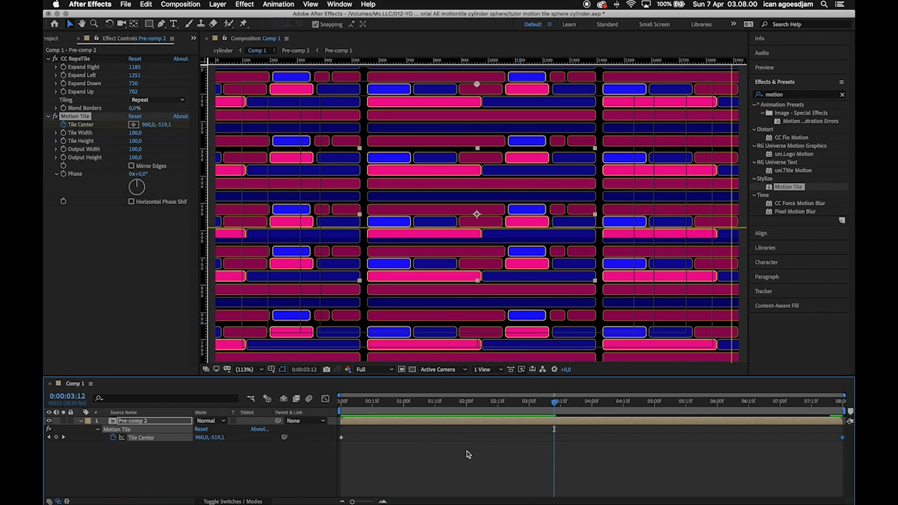
click(419, 452)
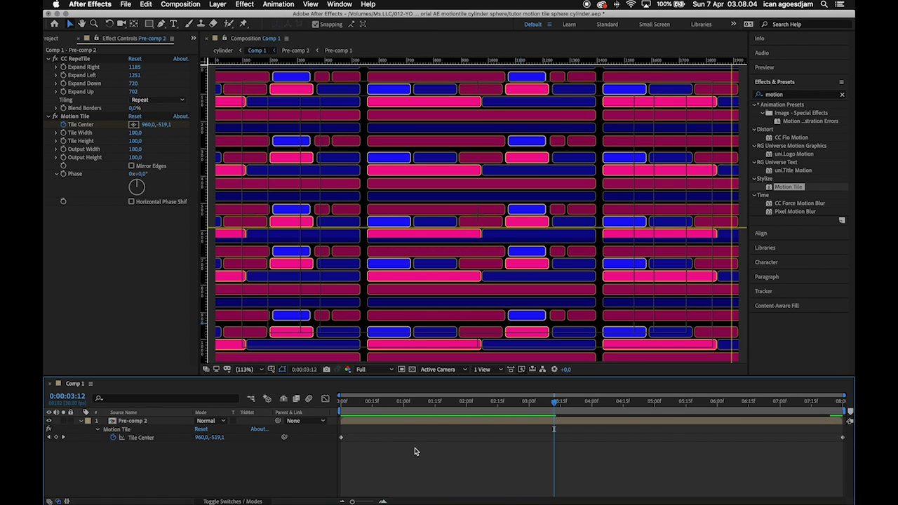
key(super+n)
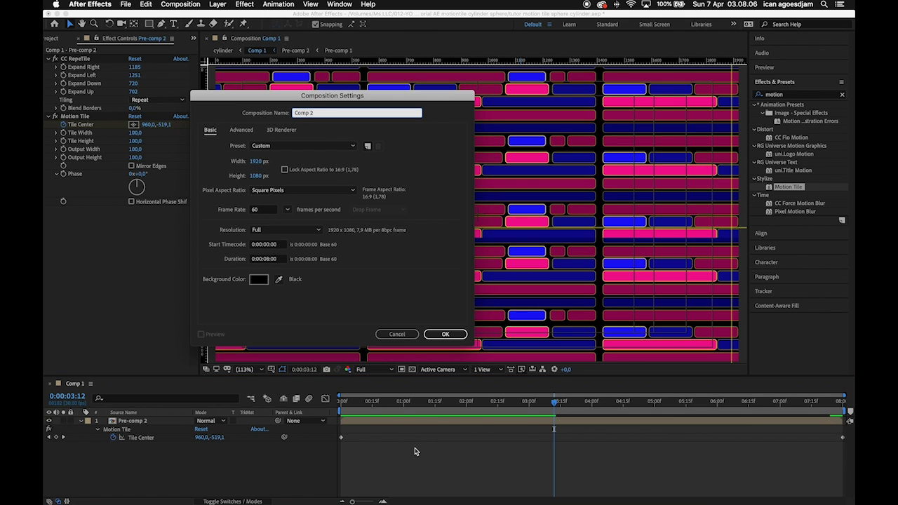
- Confirm the Comp 2 settings and drag Comp 1 into Comp 2 as its only layer
key(Return)
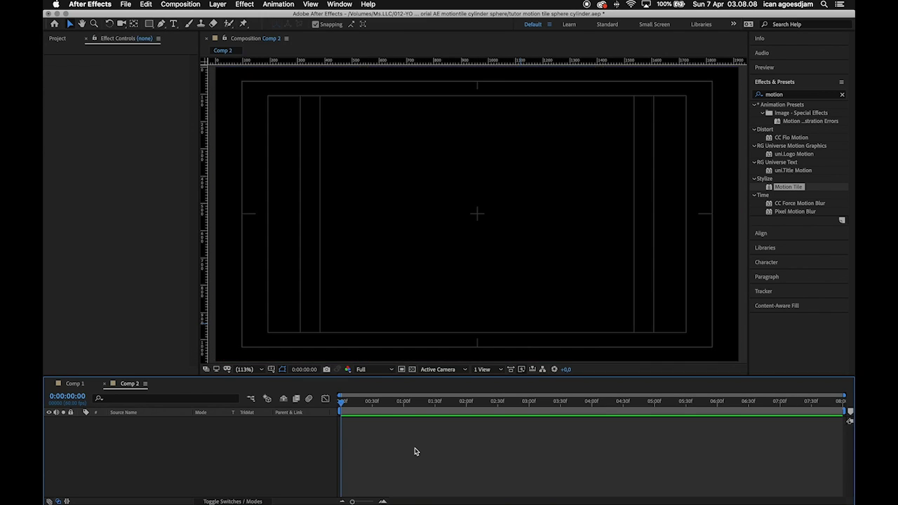
click(63, 40)
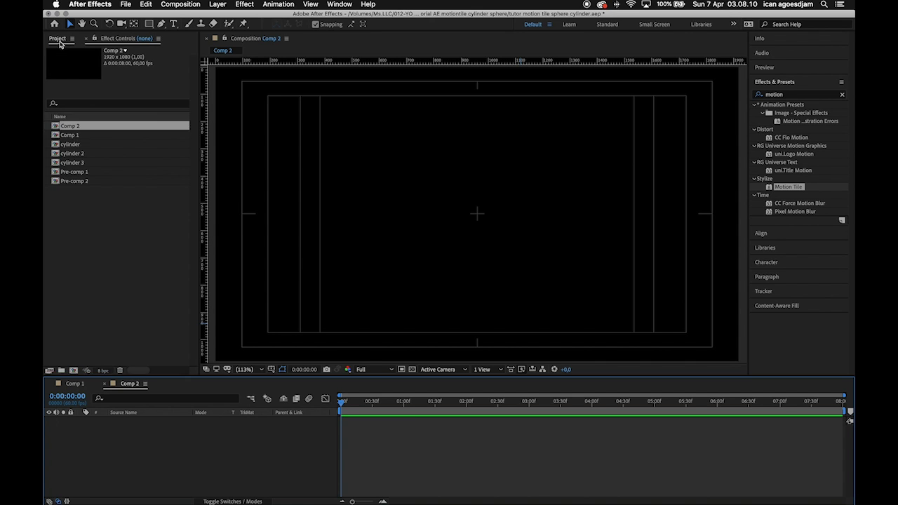
drag(70, 125, 176, 442)
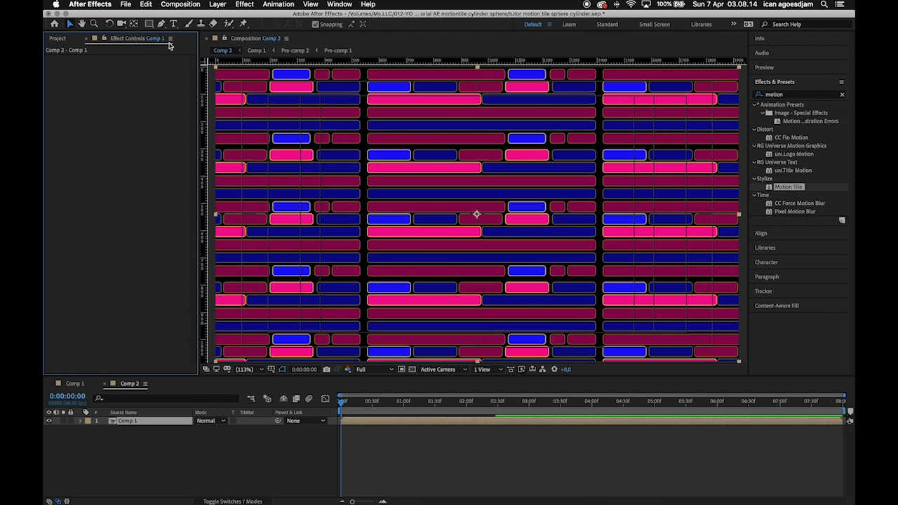
click(116, 39)
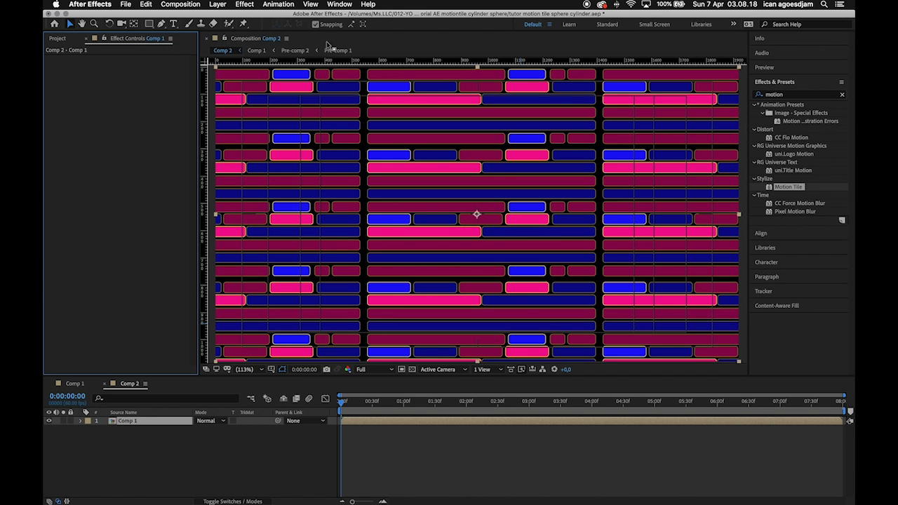
- Apply Effect > Perspective > CC Cylinder to the Comp 1 layer
click(244, 4)
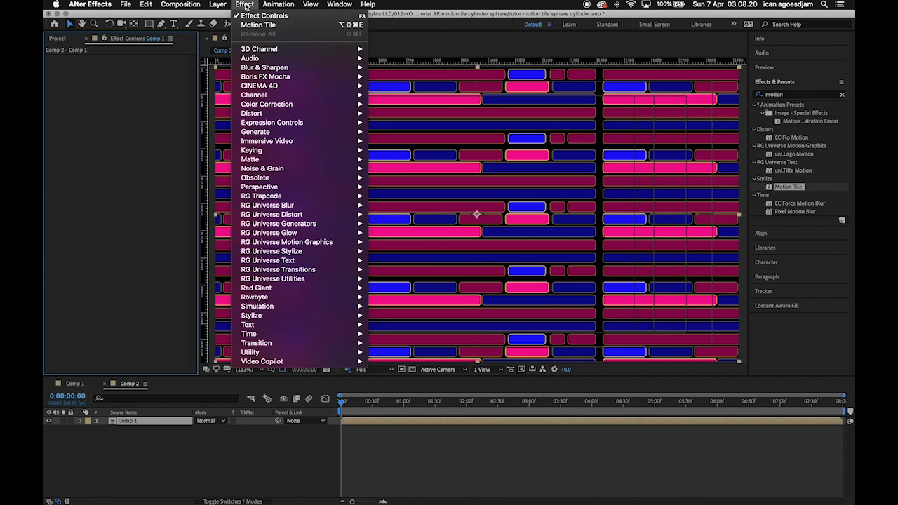
mouse_move(288, 189)
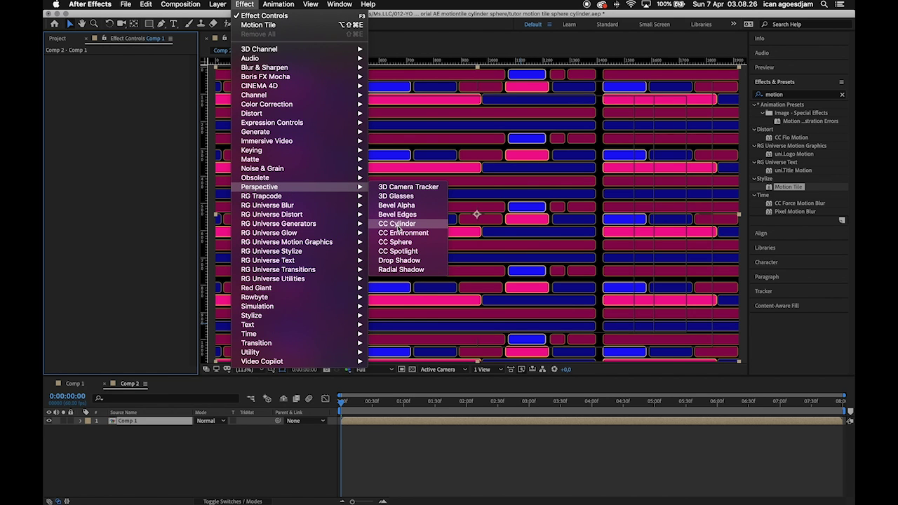
click(397, 224)
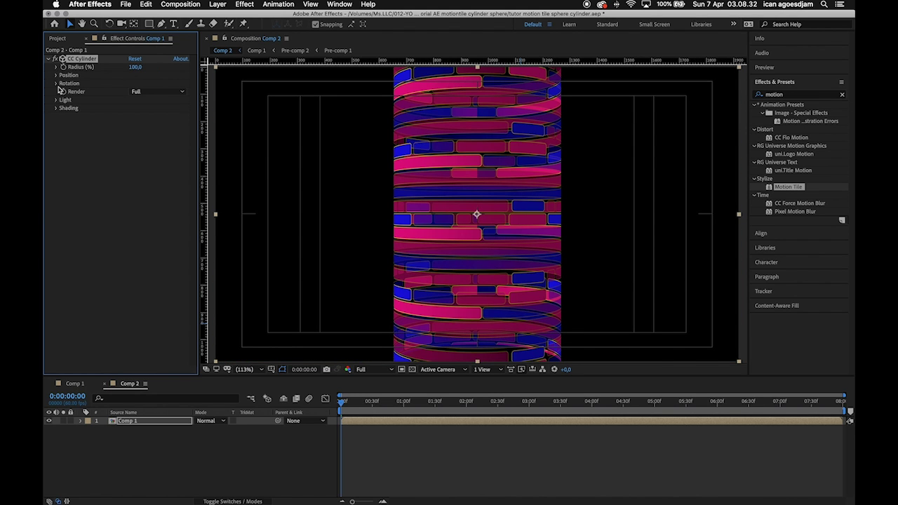
- Expand CC Cylinder's Rotation, Light and Shading groups, trying a Rotation Y change and undoing it
click(56, 84)
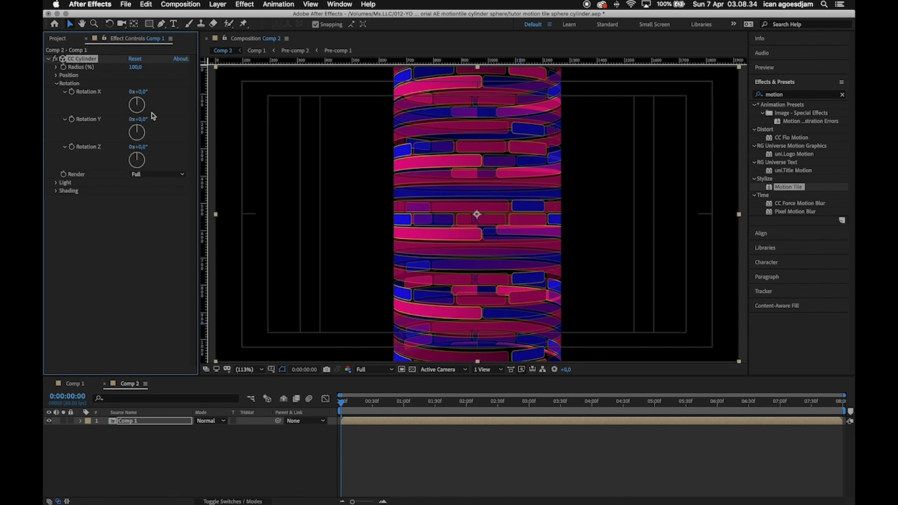
drag(144, 119, 202, 126)
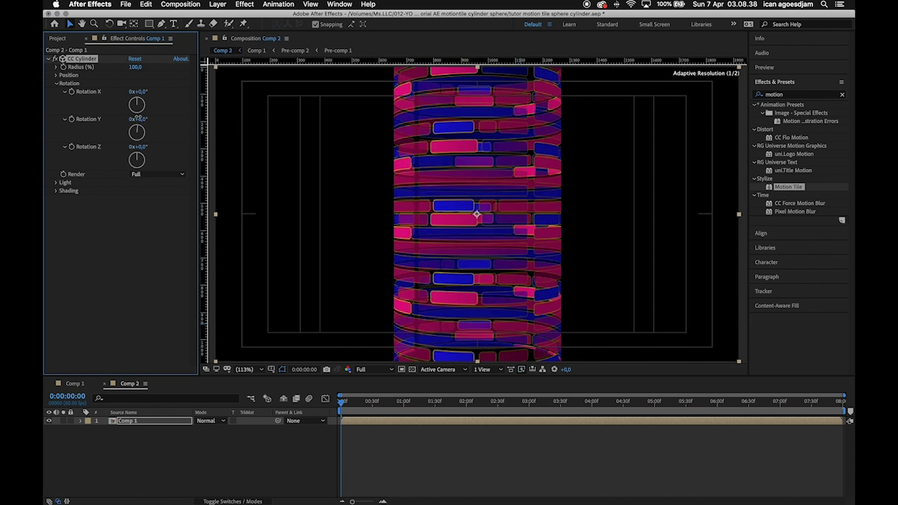
key(super+z)
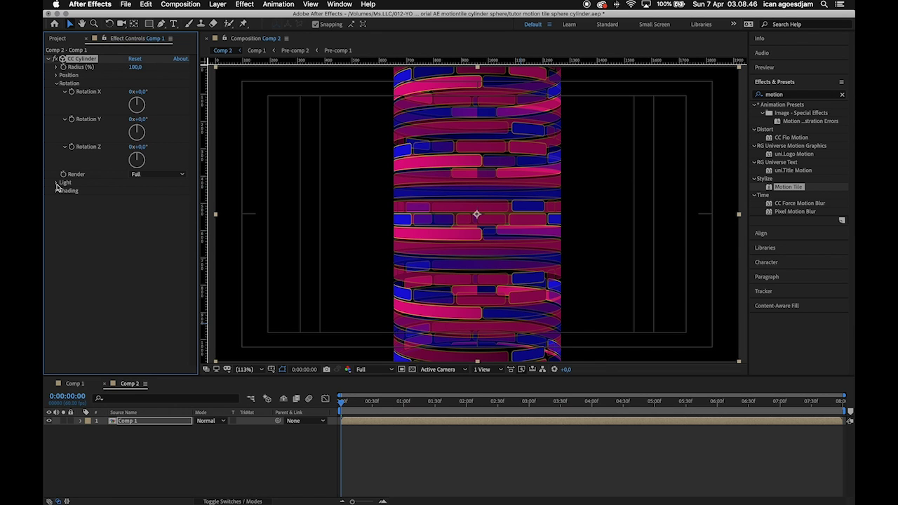
click(56, 184)
click(56, 244)
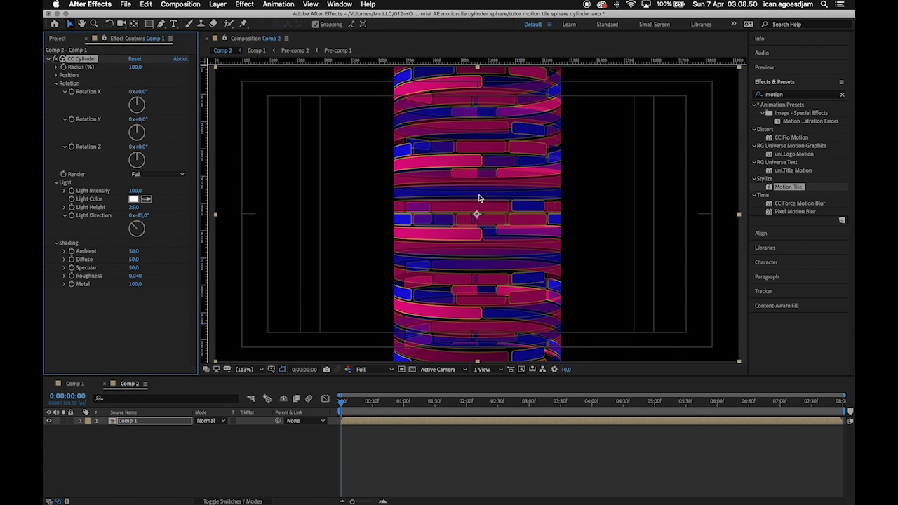
key(period)
key(period)
key(period)
key(comma)
key(comma)
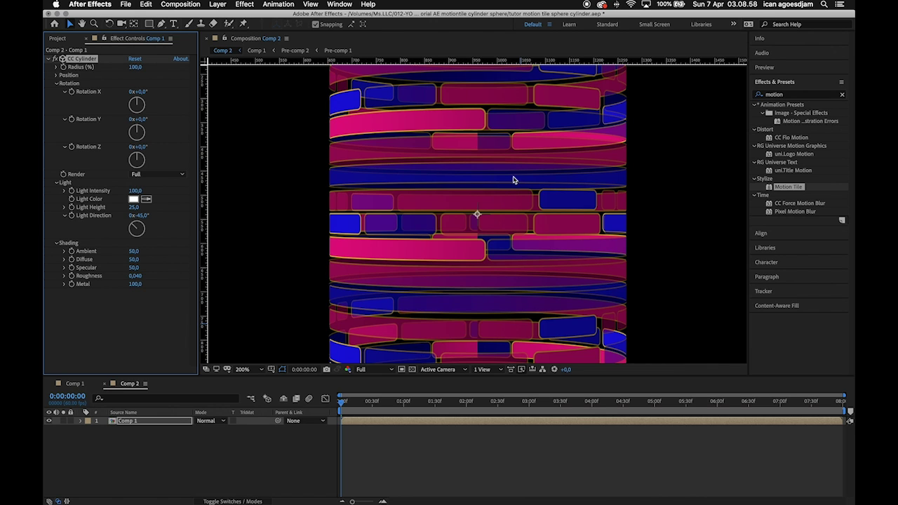
key(comma)
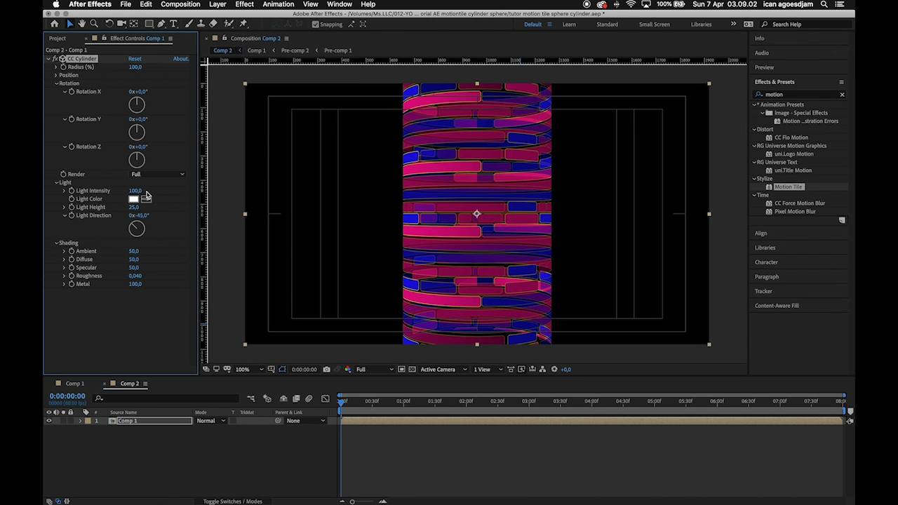
- Set CC Cylinder Light Intensity to 0 and Ambient to 100, then fit the viewer
click(135, 191)
text(0)
key(Return)
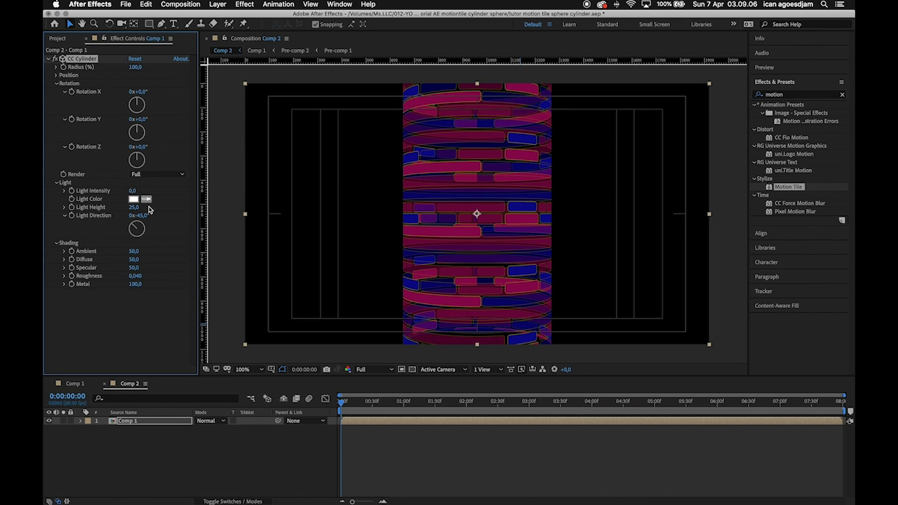
click(133, 253)
text(100)
key(Return)
key(period)
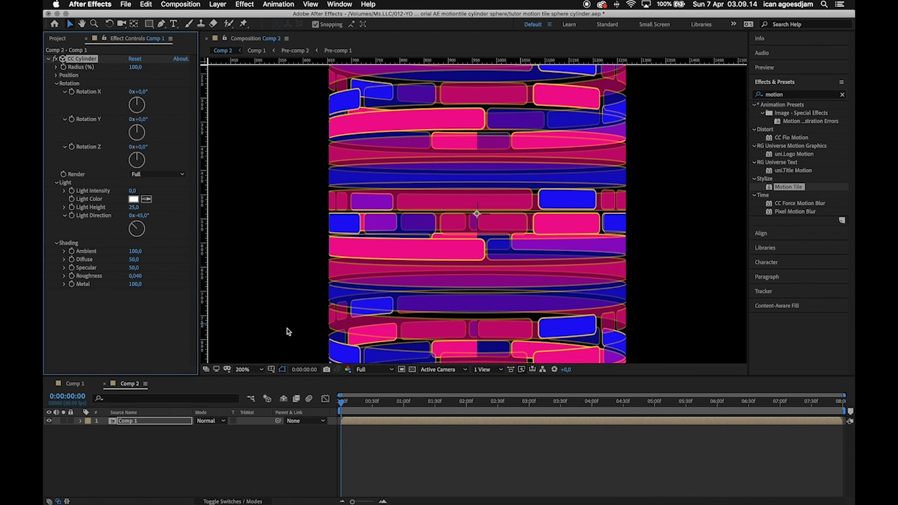
click(247, 370)
click(247, 198)
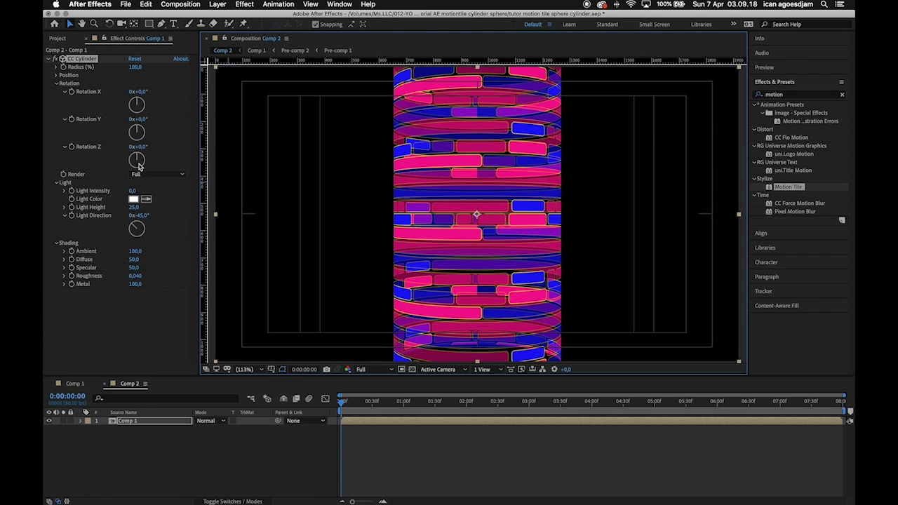
- Keyframe Rotation Y from 0 at frame 0 to one full revolution at the last frame
drag(139, 120, 167, 118)
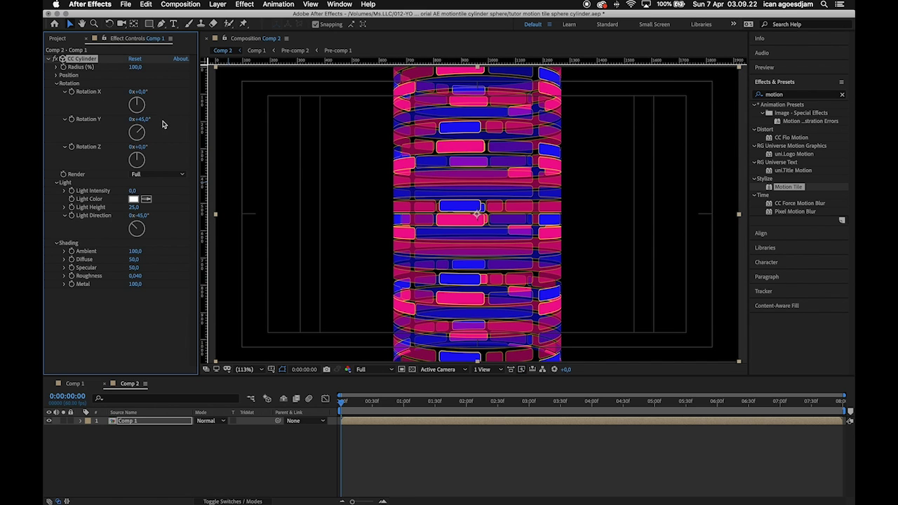
key(super+z)
click(71, 121)
drag(826, 404, 851, 409)
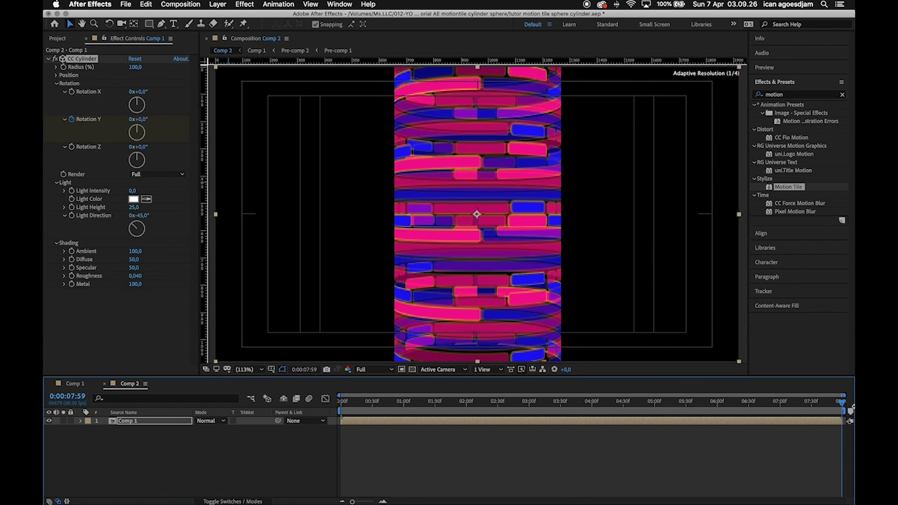
key(Page_Down)
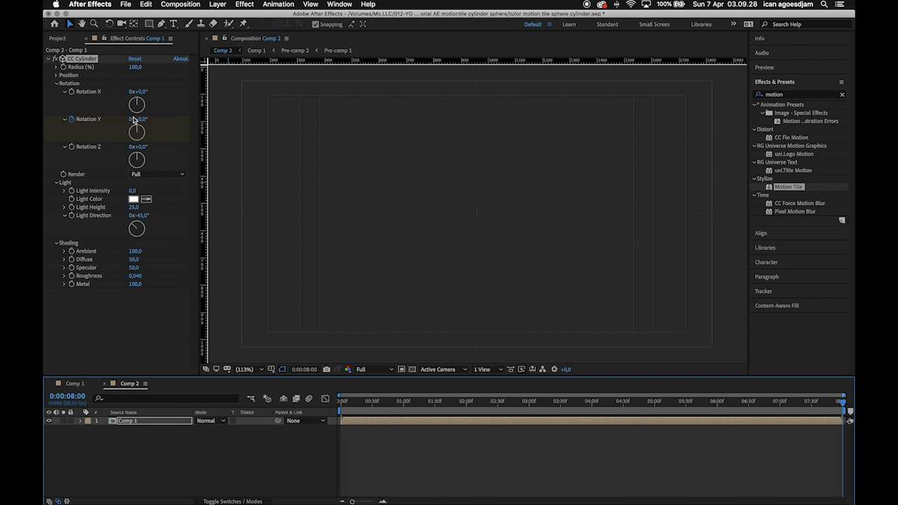
click(131, 120)
key(Return)
- Preview the cylinder's spin near the start and end, then return to the beginning
drag(385, 407, 342, 407)
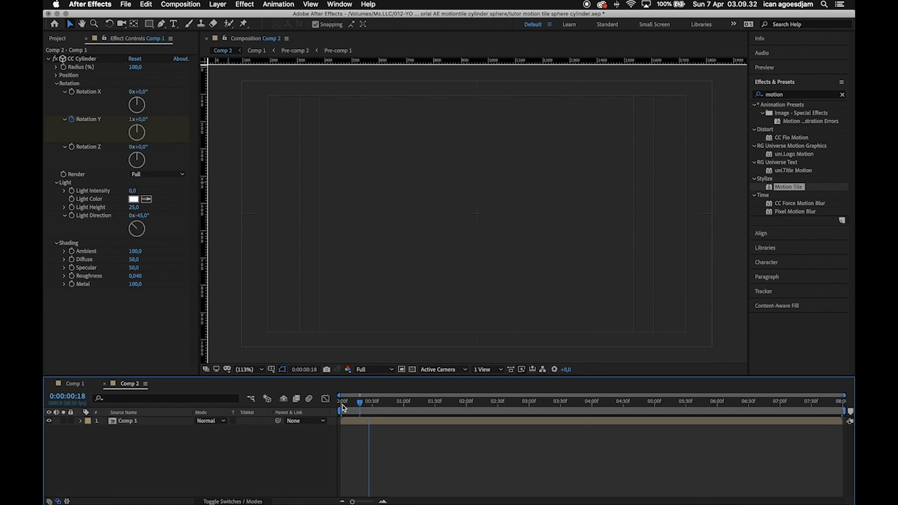
key(space)
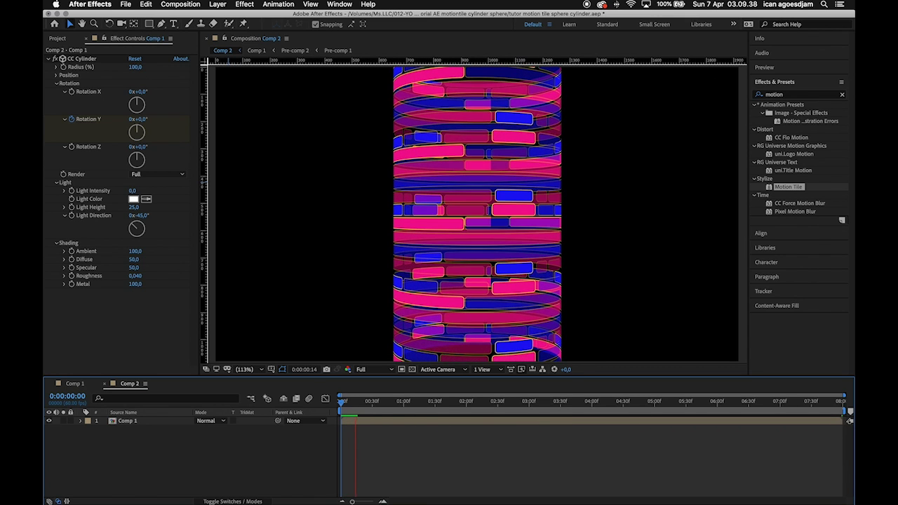
click(830, 401)
key(space)
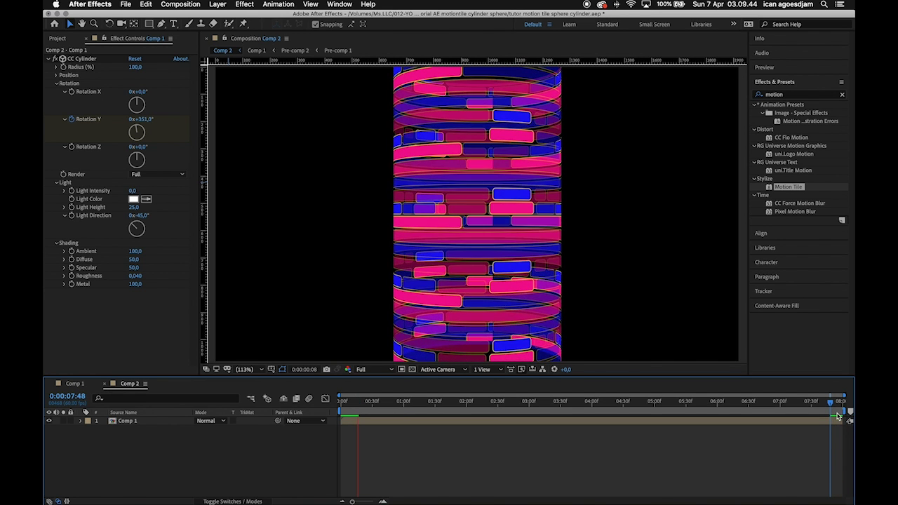
drag(832, 405, 334, 404)
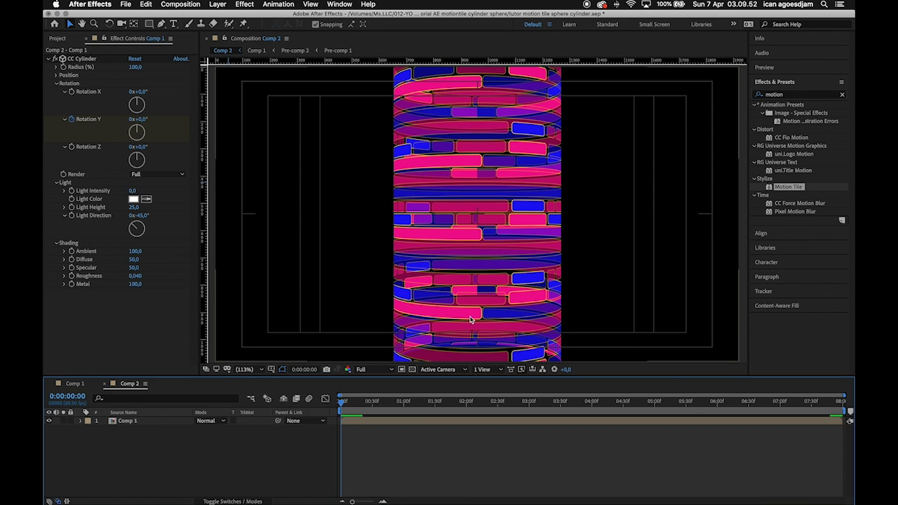
- Try a 280 radius, a closer Position Z and brighter light, undoing the radius and light changes
click(57, 75)
click(136, 67)
drag(136, 68, 271, 67)
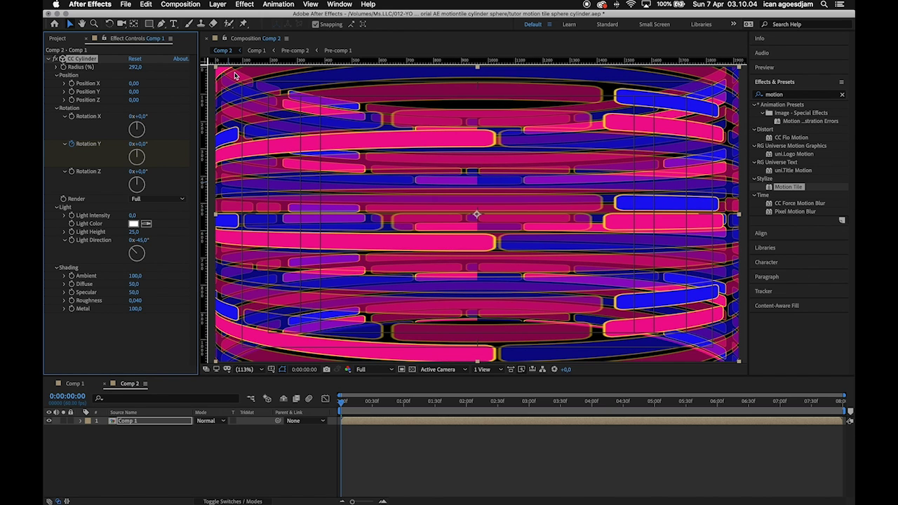
key(cmd+z)
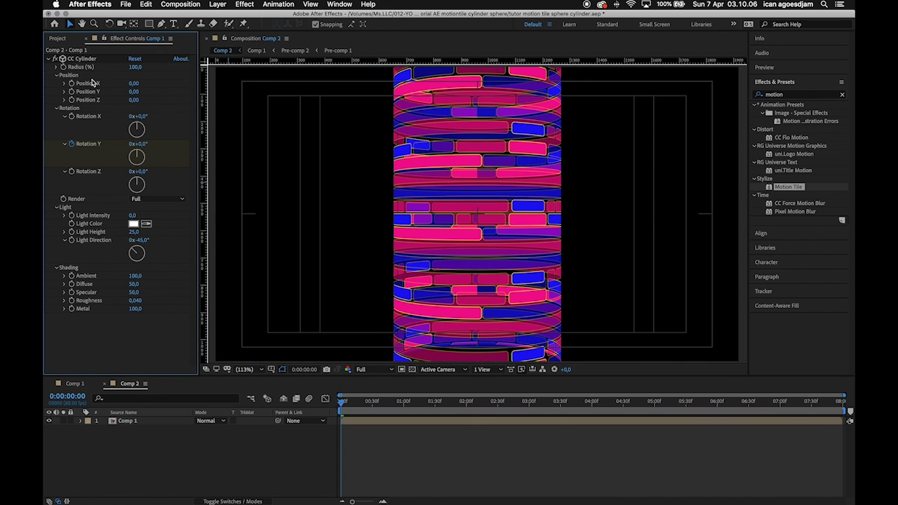
drag(136, 102, 61, 100)
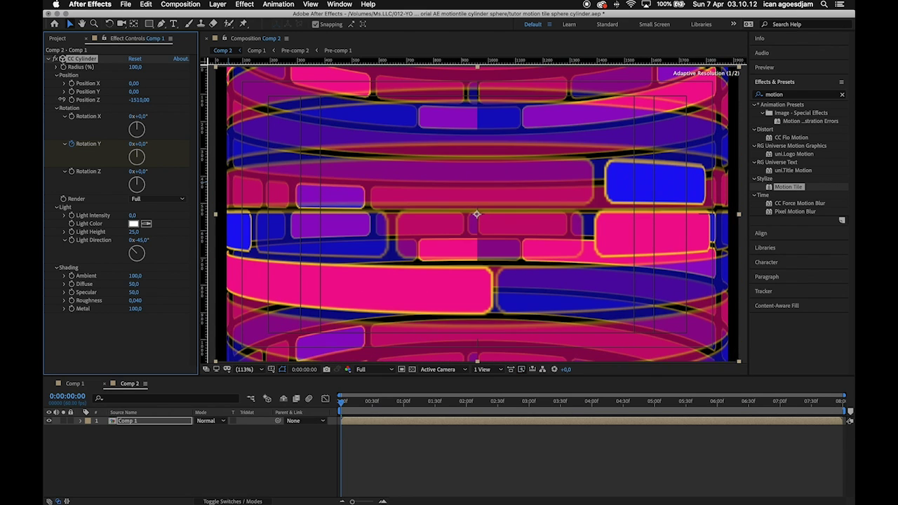
drag(61, 100, 61, 100)
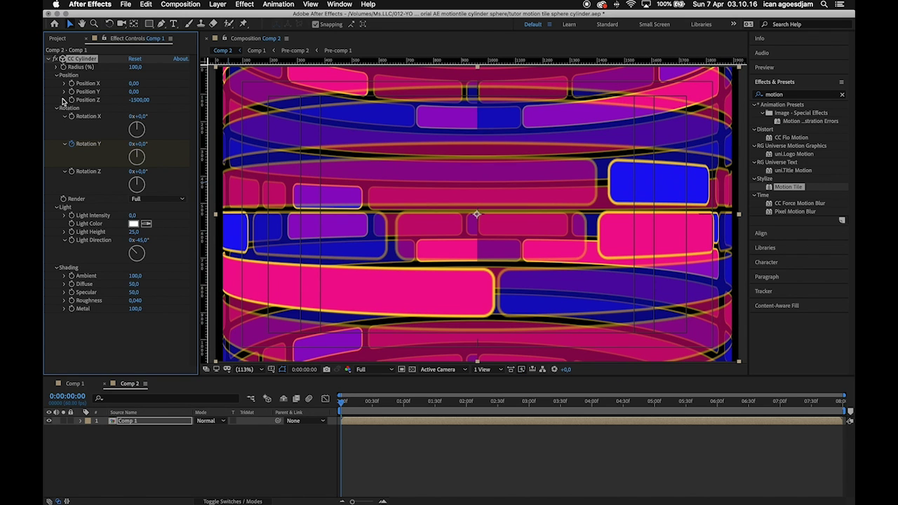
drag(131, 215, 168, 216)
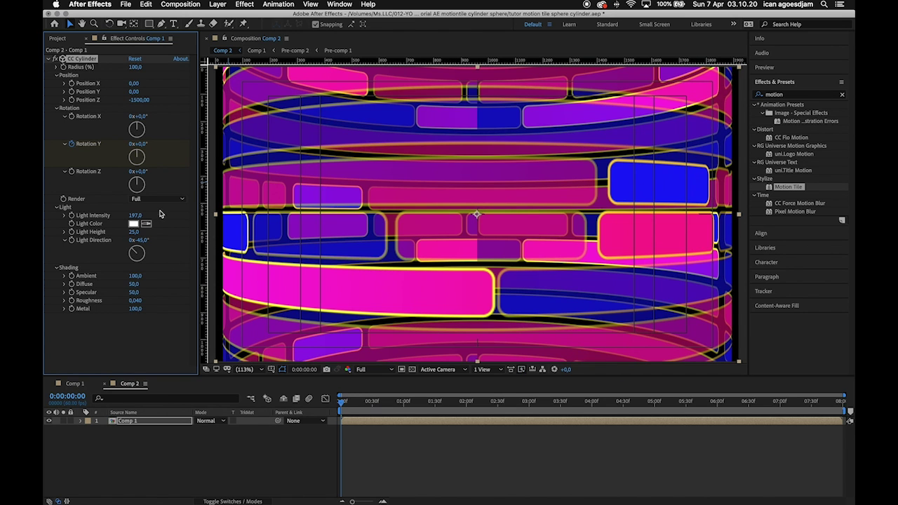
key(ctrl+z)
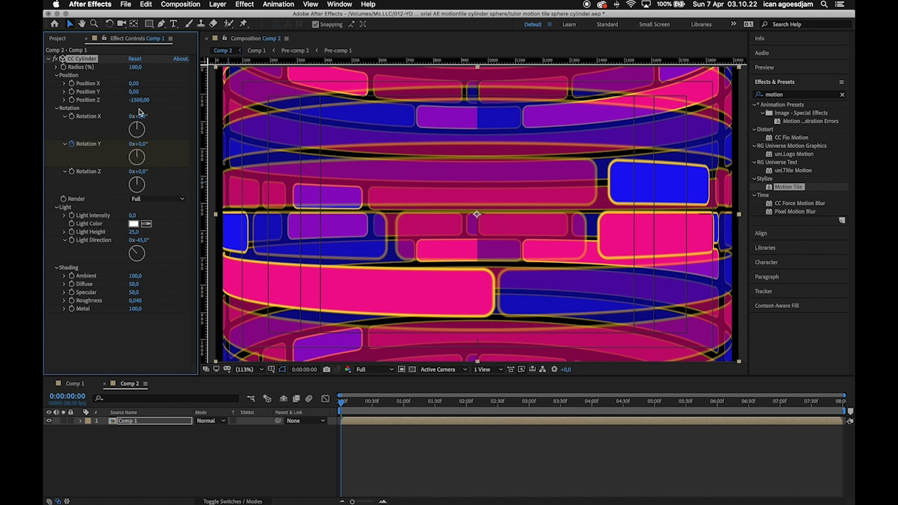
- Return Position Z to 0, preview the spinning cylinder, and go back to frame 0
drag(137, 100, 138, 104)
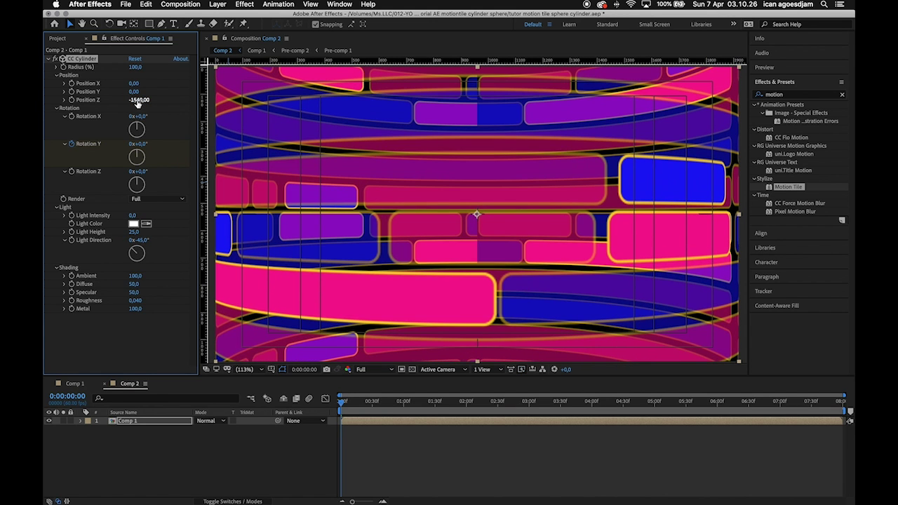
drag(345, 402, 558, 408)
key(space)
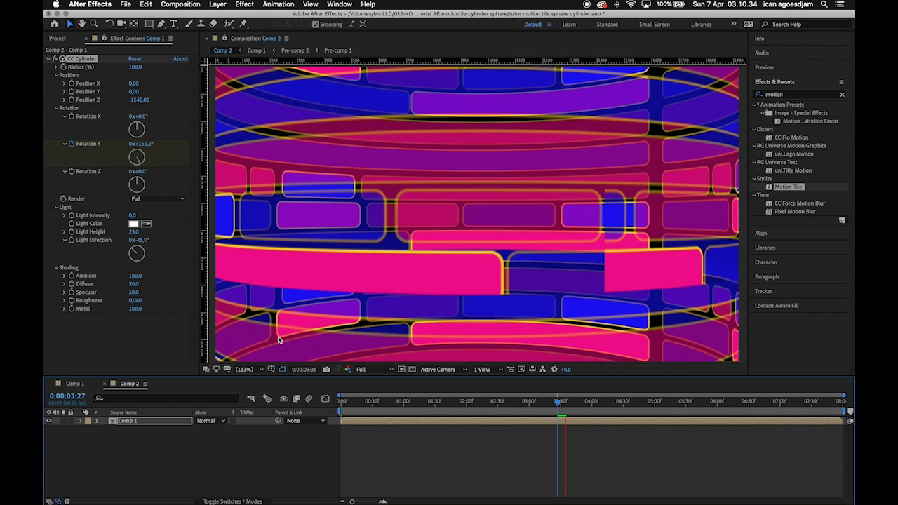
key(space)
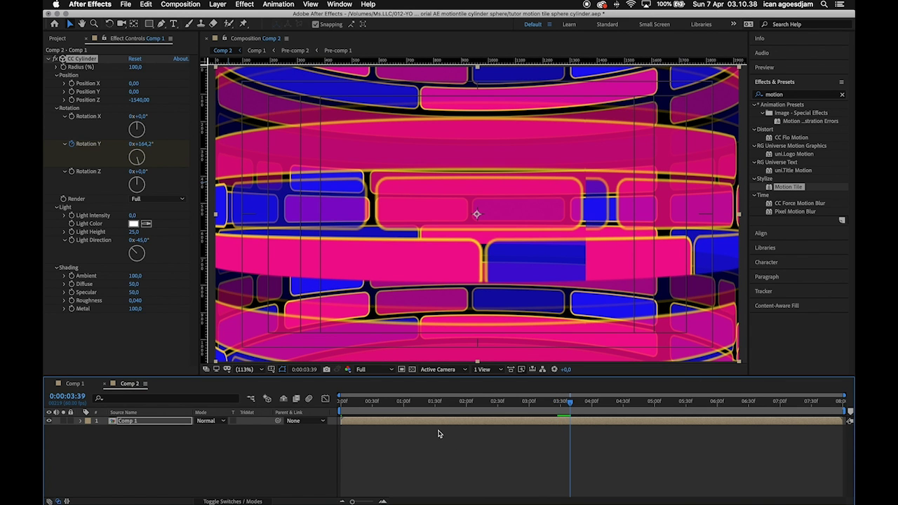
key(Home)
click(438, 433)
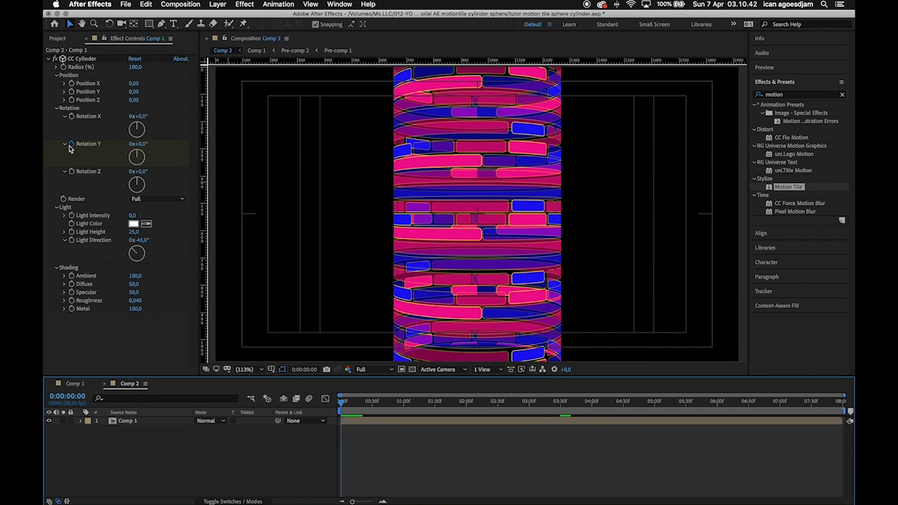
- Tilt the cylinder to Rotation X 90° and set Position Z to about -1040
click(119, 153)
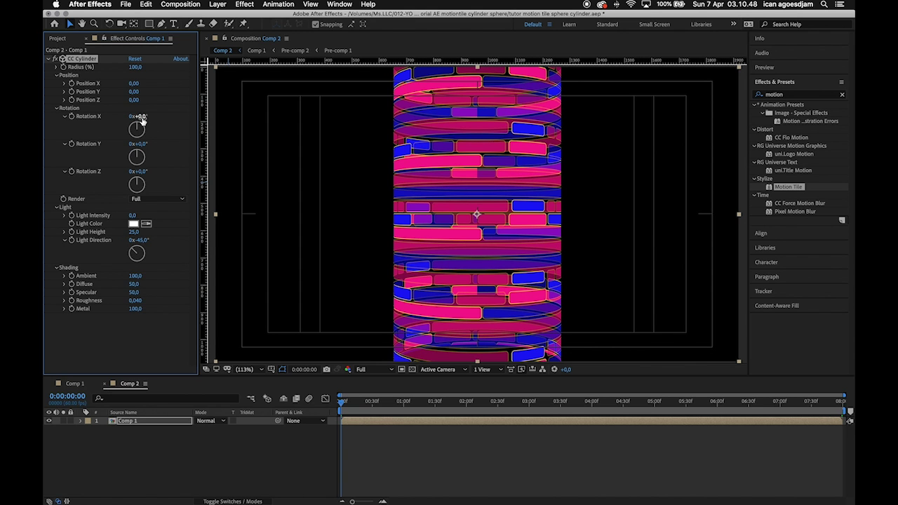
drag(141, 118, 191, 123)
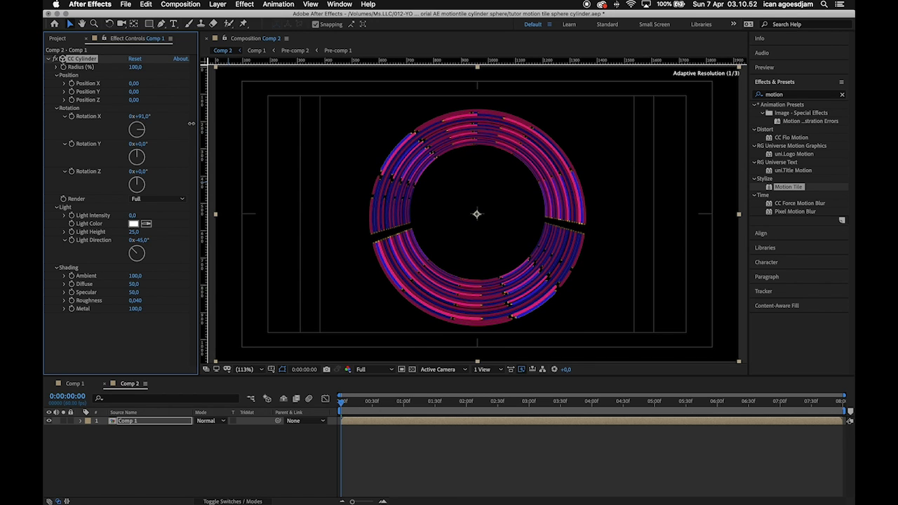
click(145, 118)
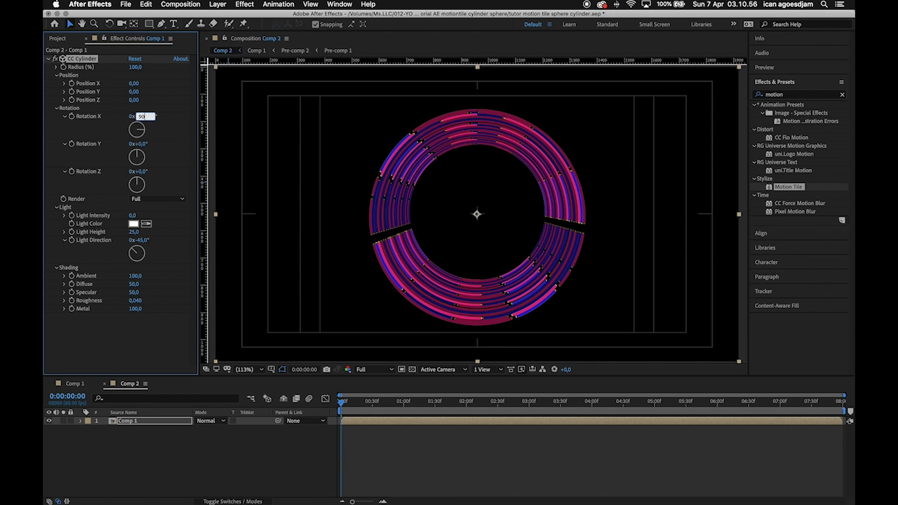
key(Return)
drag(133, 101, 87, 102)
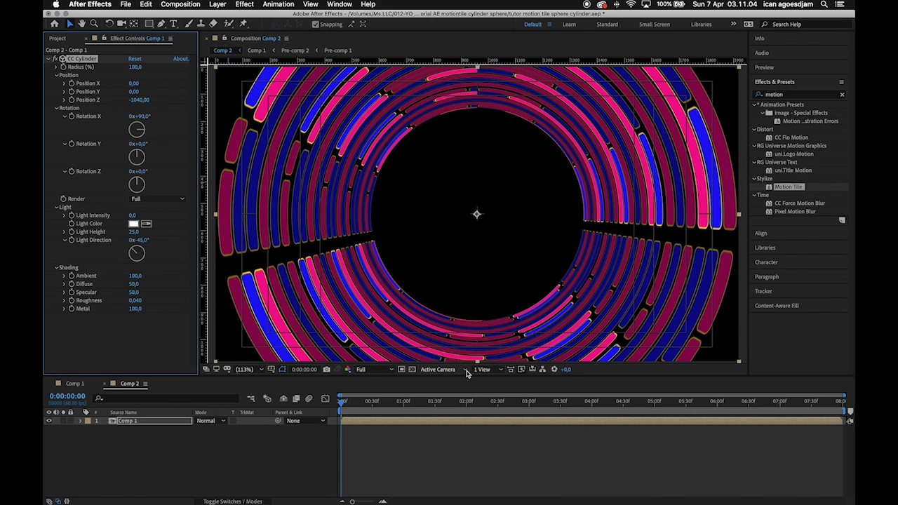
click(368, 426)
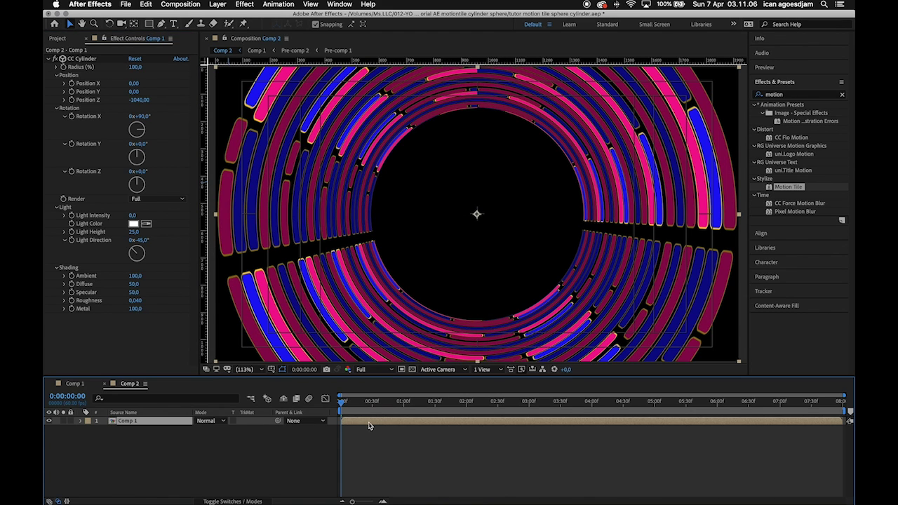
- Duplicate the Comp 1 layer and set the copy's CC Cylinder Position Z to 170
click(137, 428)
click(136, 424)
key(super+d)
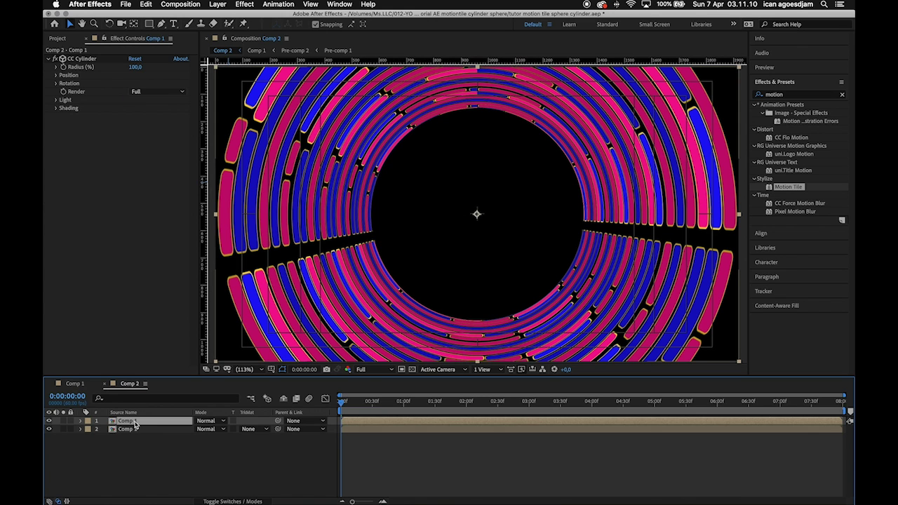
click(56, 83)
click(56, 75)
click(137, 99)
text(-520)
key(Return)
drag(172, 99, 203, 98)
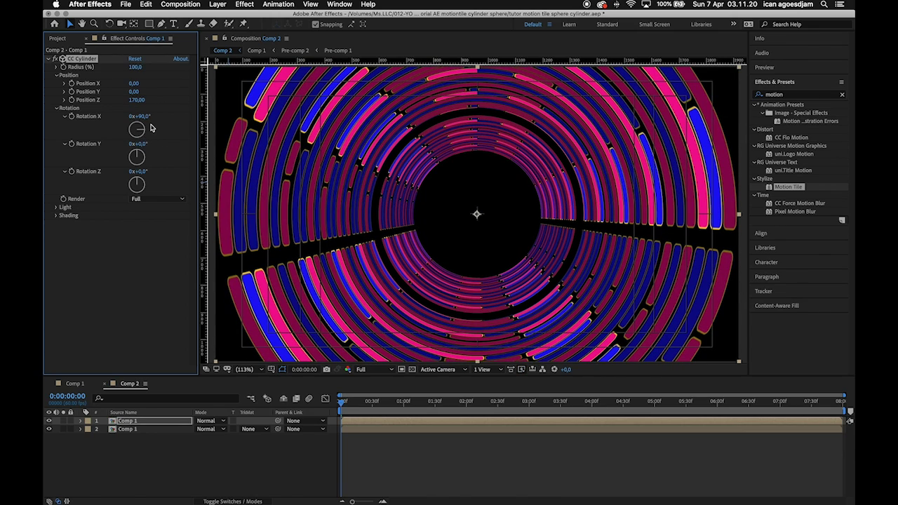
- Turn the copy to Rotation Y 64° and duplicate it for a third section
drag(140, 143, 159, 142)
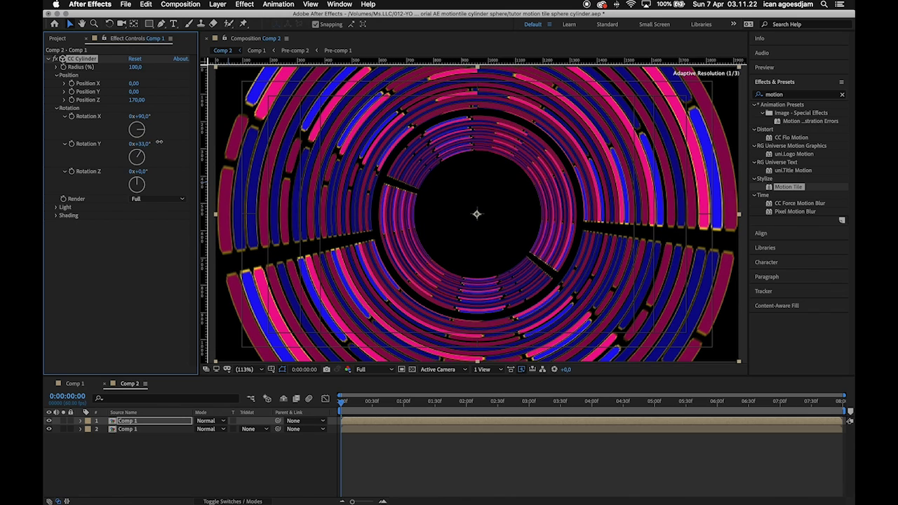
key(super+z)
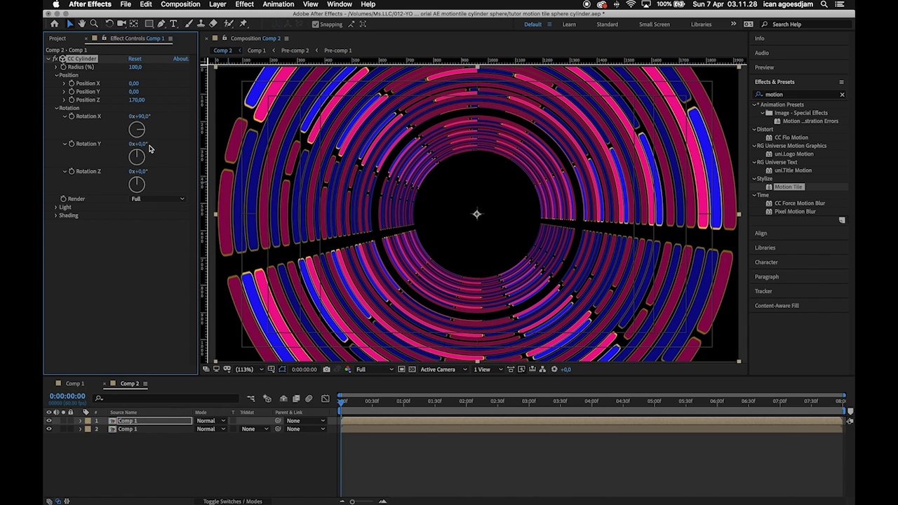
drag(143, 145, 169, 140)
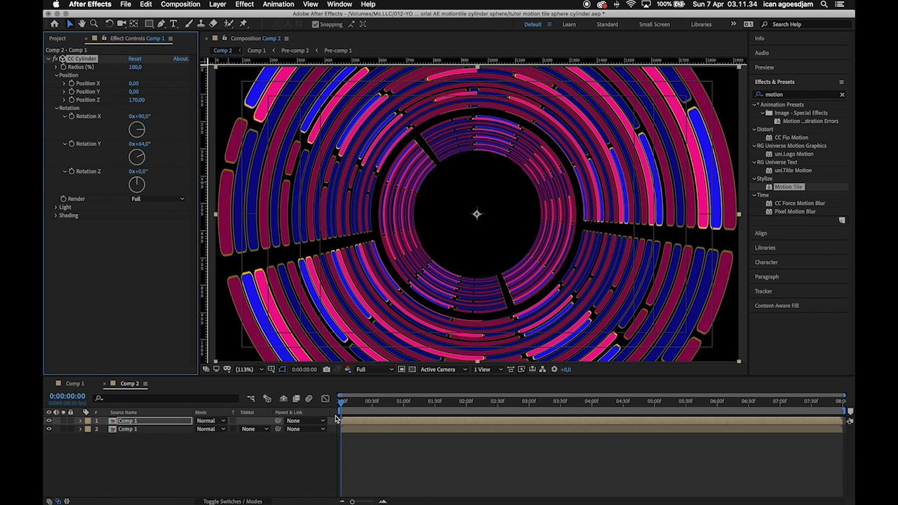
click(359, 422)
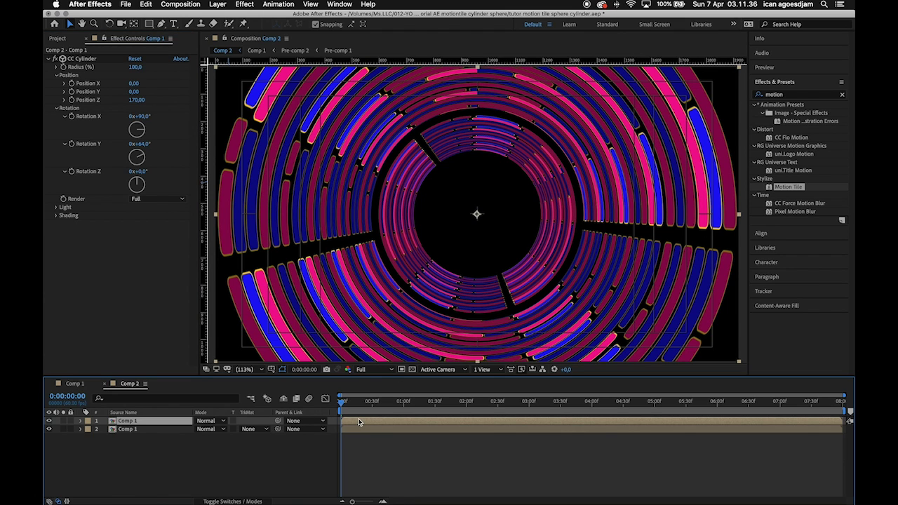
key(ctrl+d)
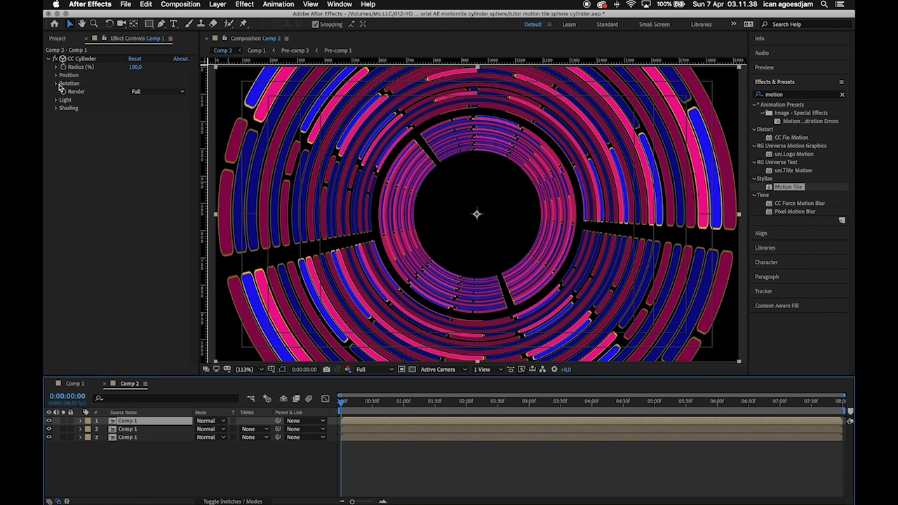
- Push the newest copy to Position Z about 1560 and preview the tunnel
click(55, 75)
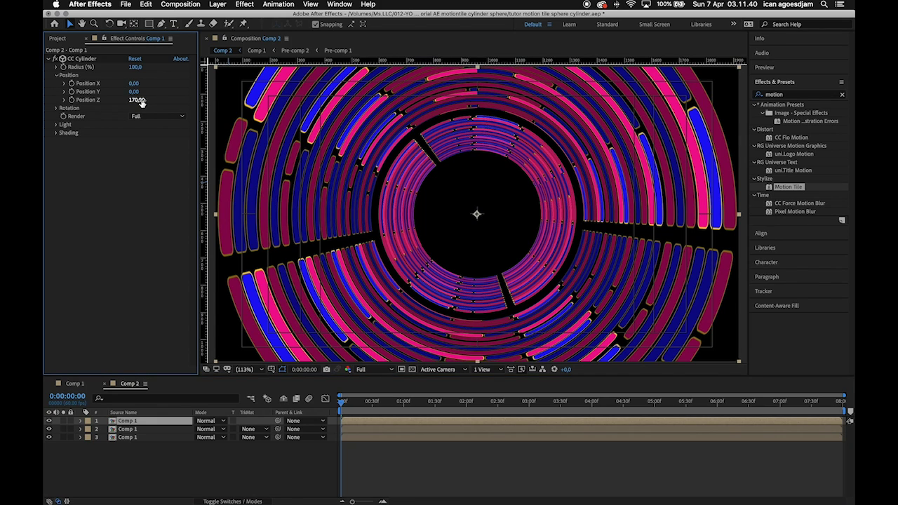
drag(140, 101, 200, 94)
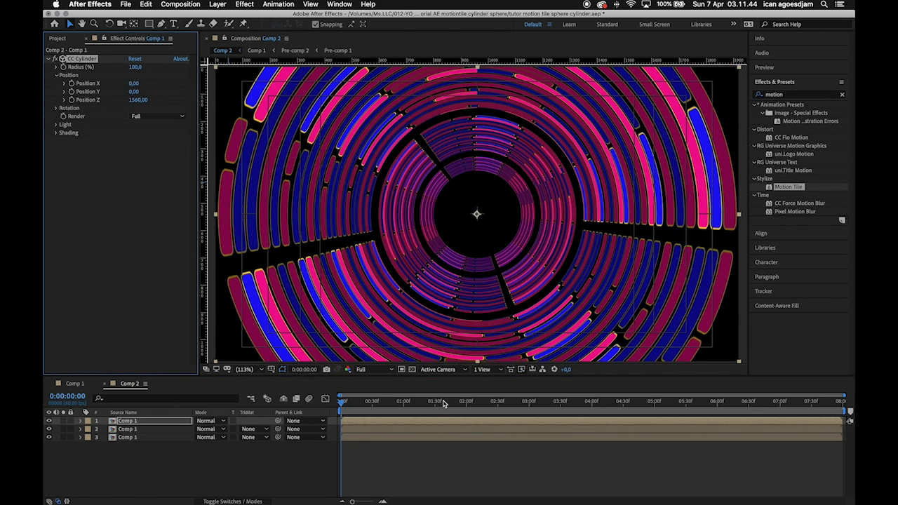
click(441, 479)
key(space)
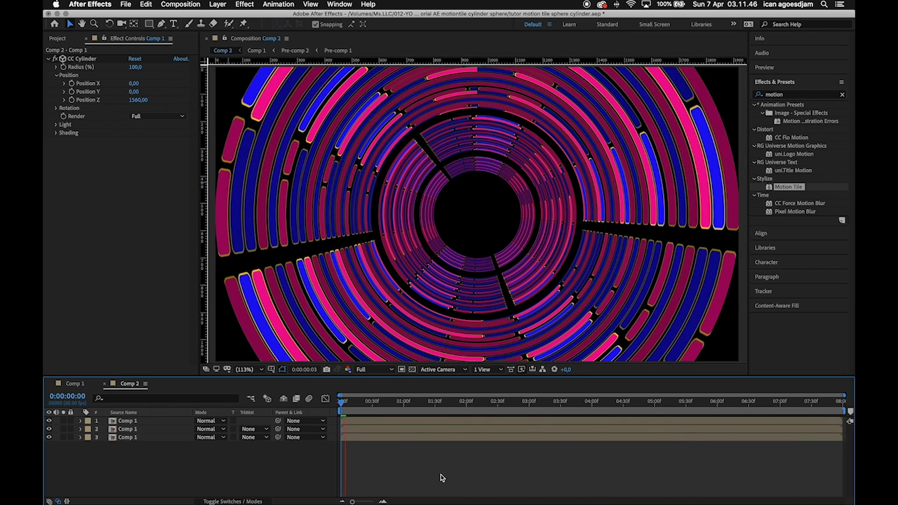
click(226, 126)
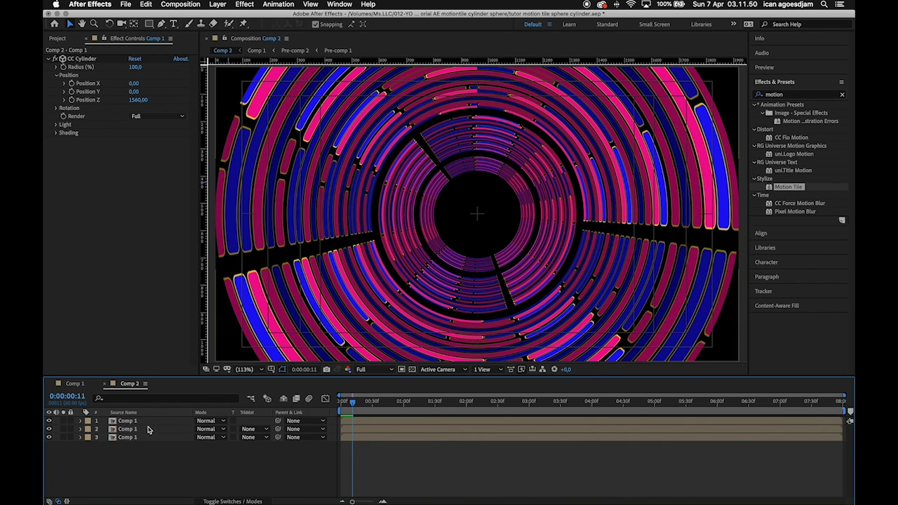
- Try a new depth on the top copy and set the bottom layer's Position Z to -1140
click(129, 422)
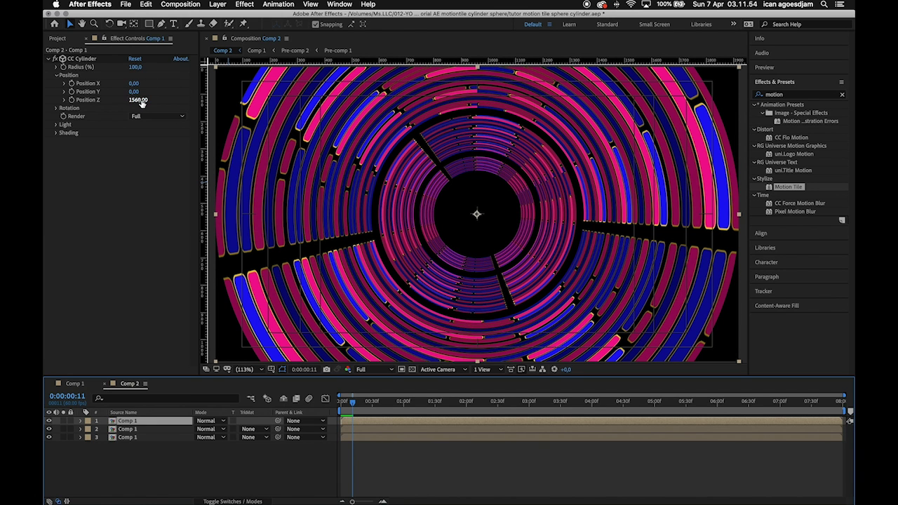
drag(140, 99, 165, 99)
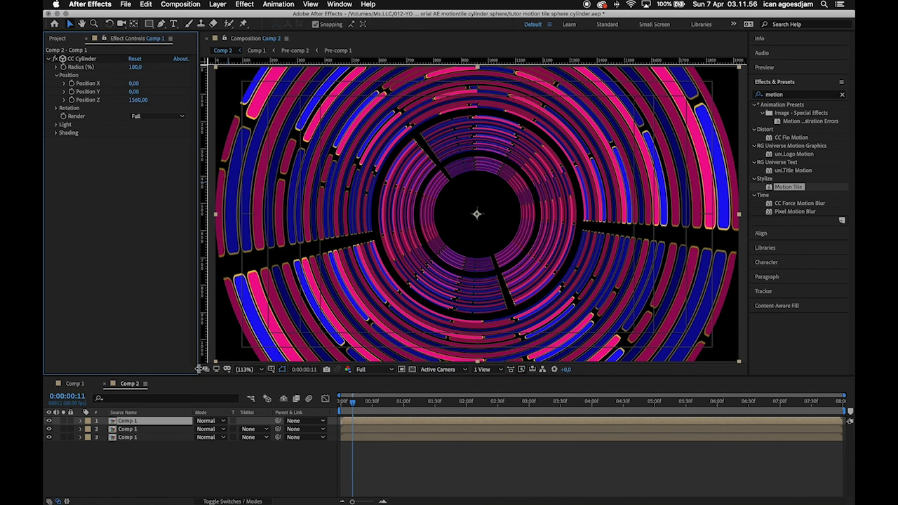
click(129, 437)
click(138, 101)
drag(140, 101, 135, 100)
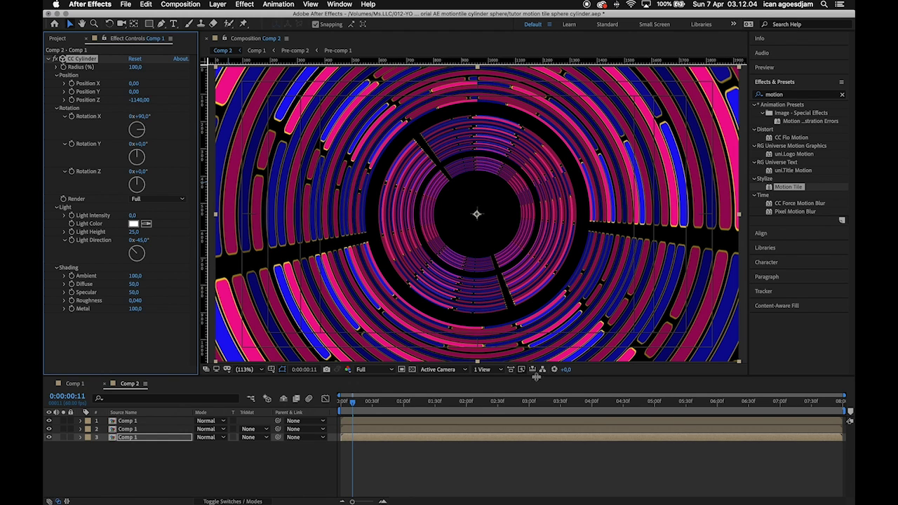
click(427, 476)
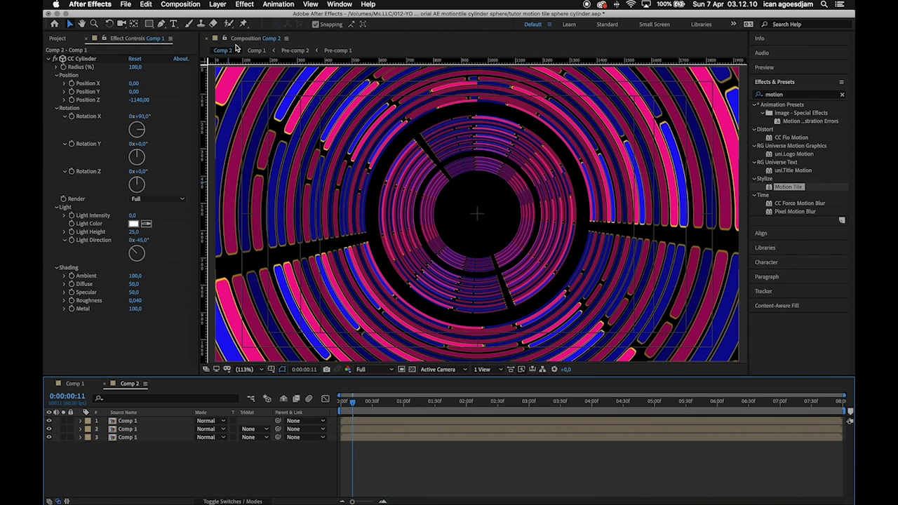
- Add Camera 1 with default settings and a Null Object layer to Comp 2
click(218, 6)
mouse_move(237, 21)
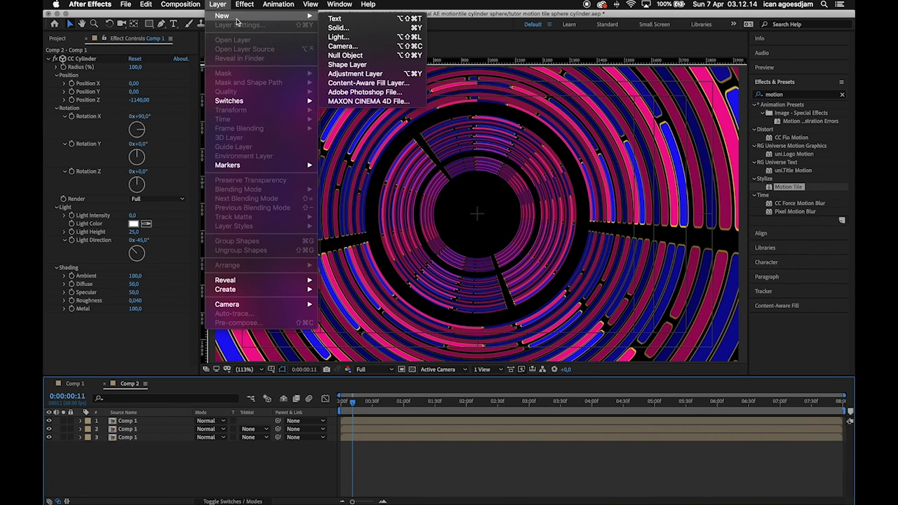
click(389, 46)
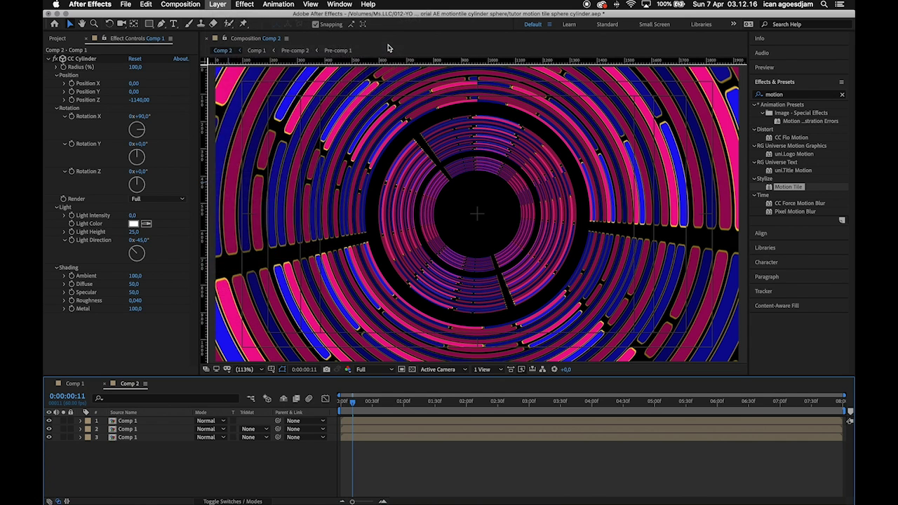
click(355, 277)
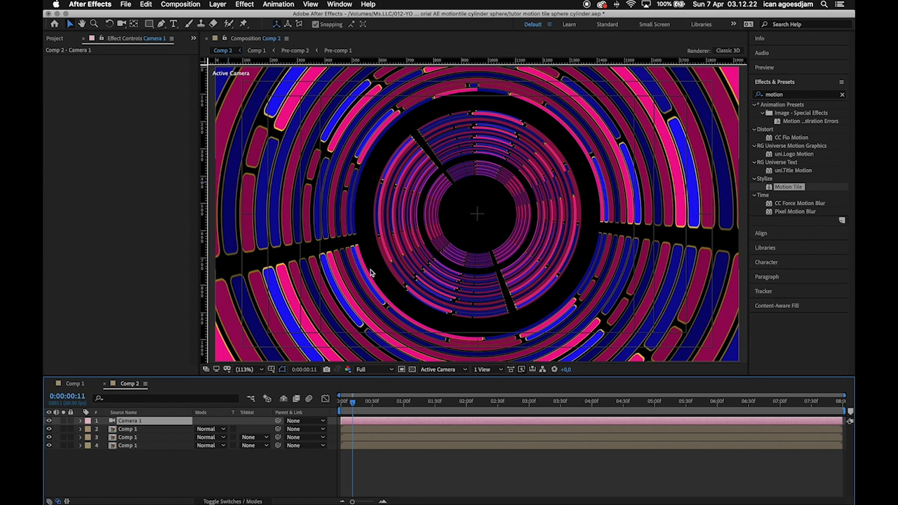
click(217, 6)
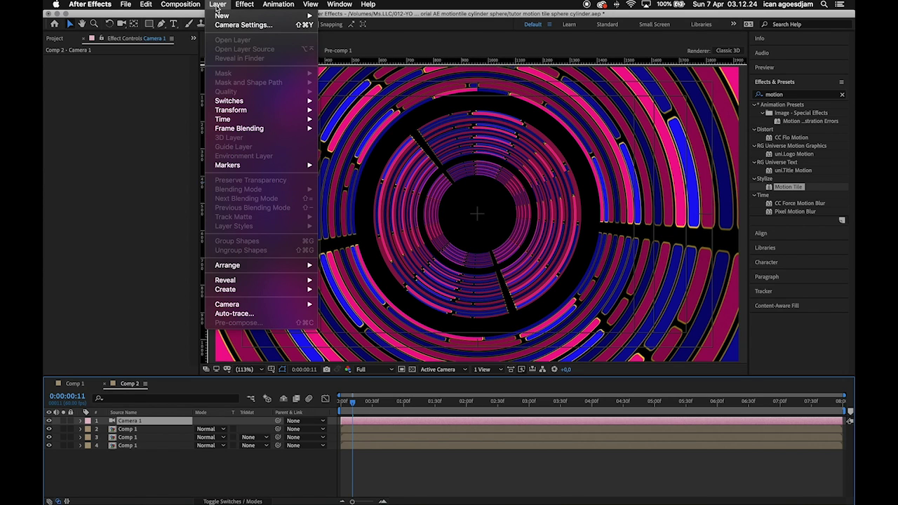
mouse_move(220, 16)
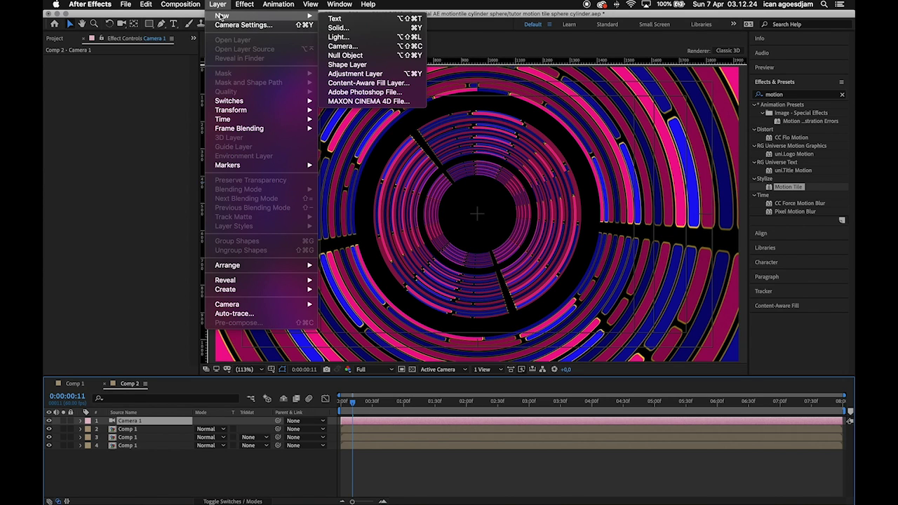
click(394, 58)
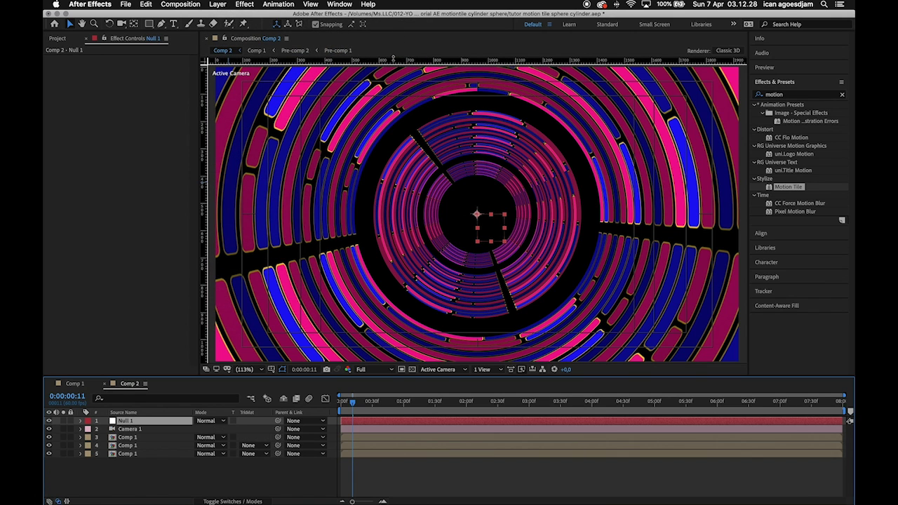
- Parent Camera 1 to Null 1 and make Null 1 a 3D layer
click(161, 429)
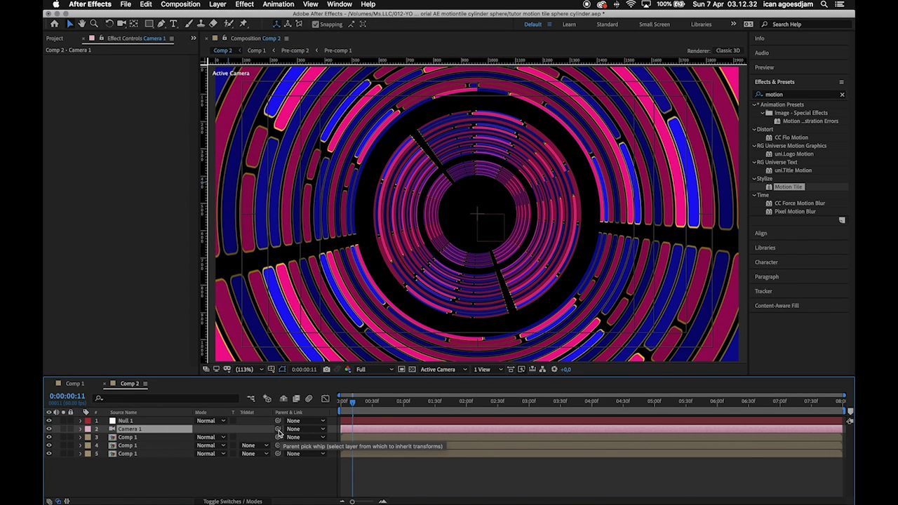
drag(278, 430, 227, 424)
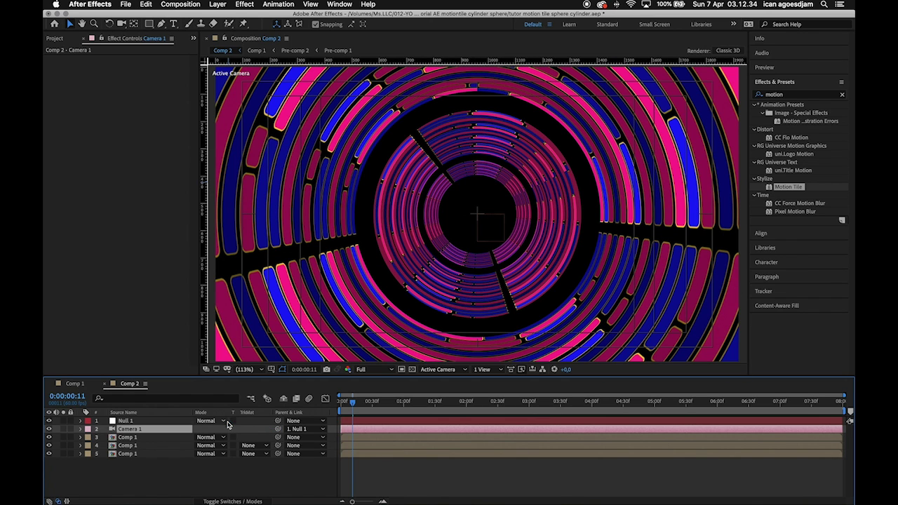
click(131, 420)
right_click(130, 421)
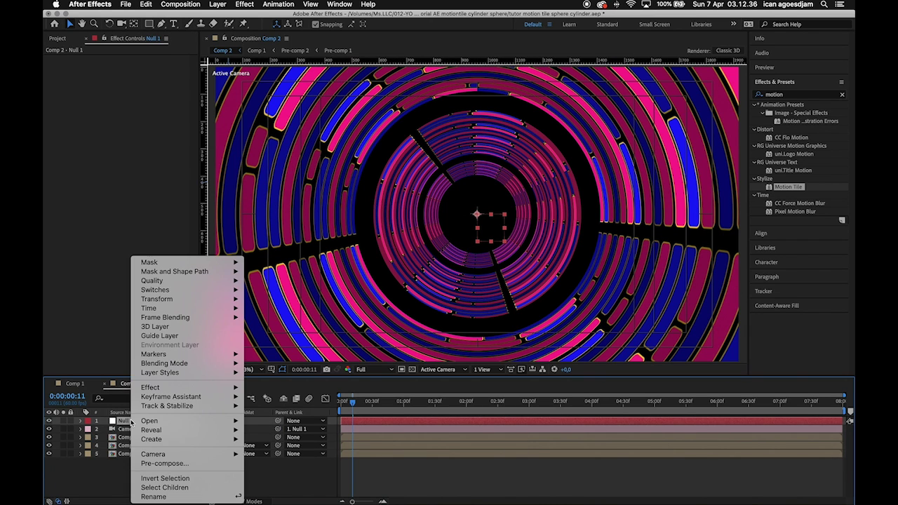
click(155, 327)
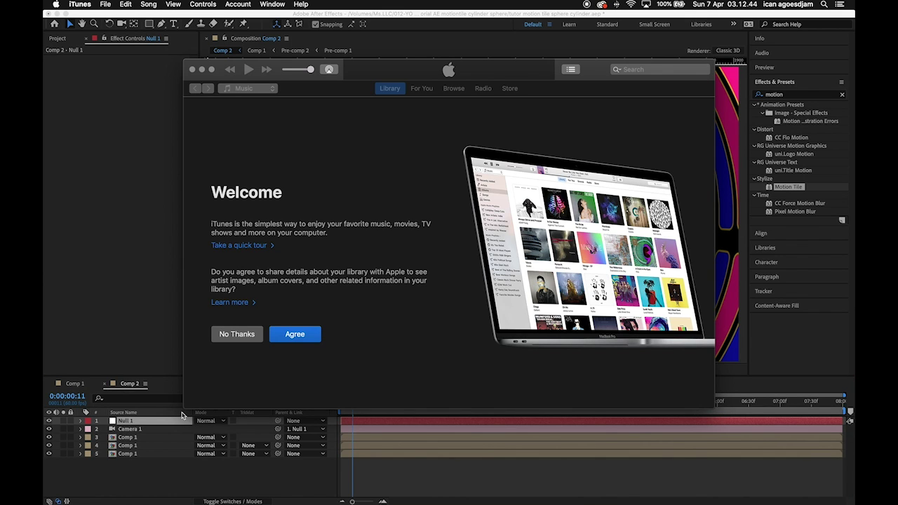
click(192, 71)
- Tilt the camera rig by scrubbing Null 1's X Rotation and Y Rotation values
click(129, 420)
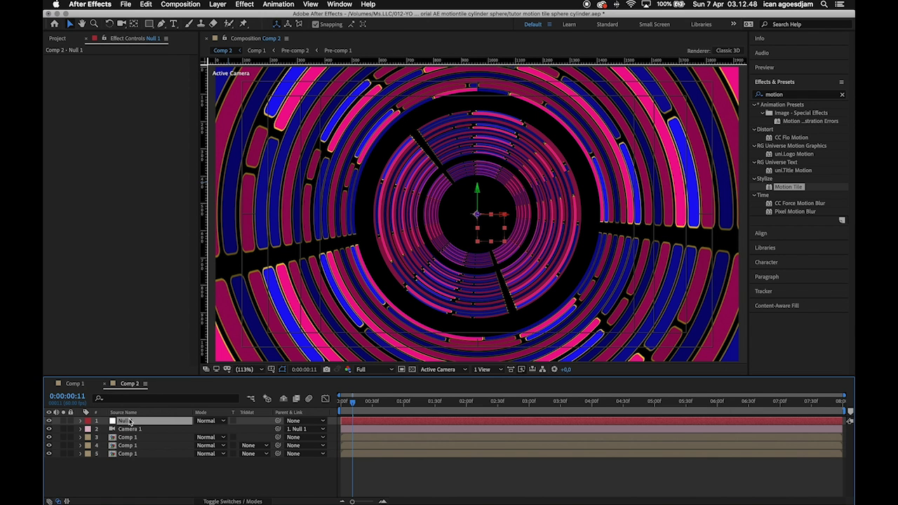
key(r)
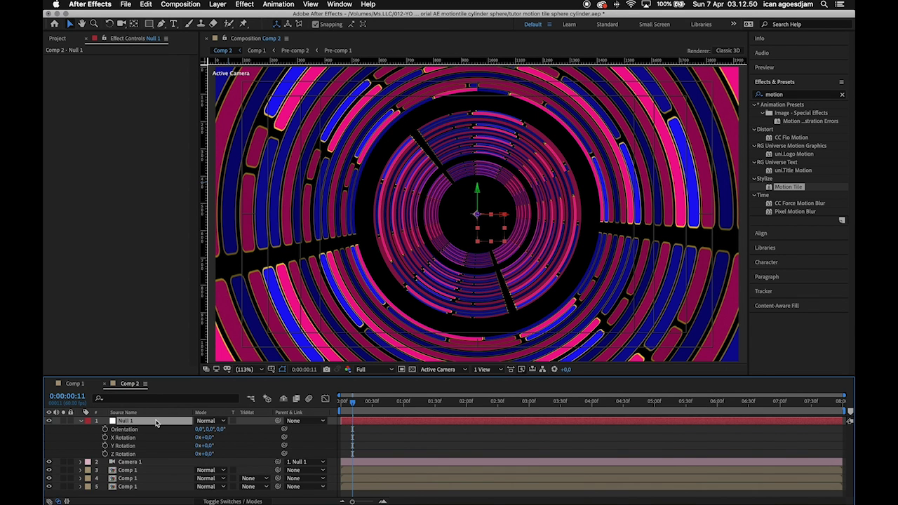
mouse_move(208, 438)
mouse_down()
mouse_move(232, 444)
mouse_move(213, 443)
mouse_up()
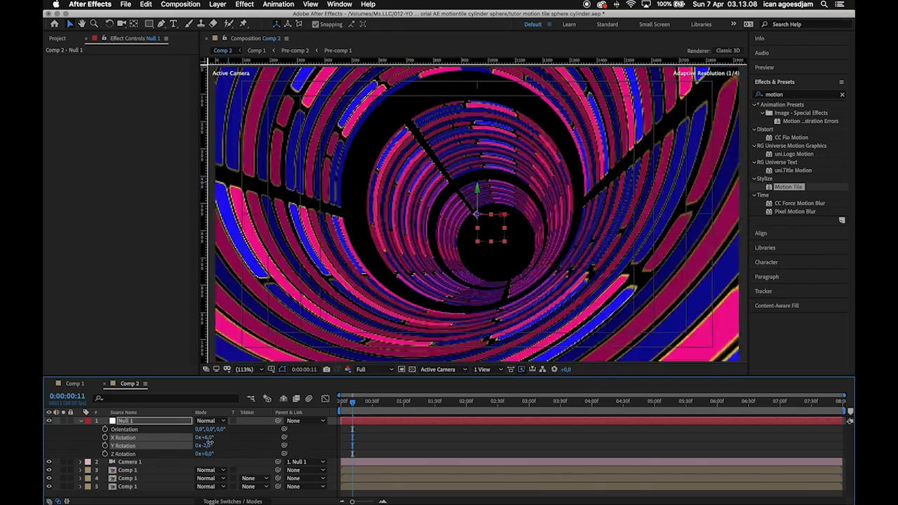
drag(213, 442, 208, 438)
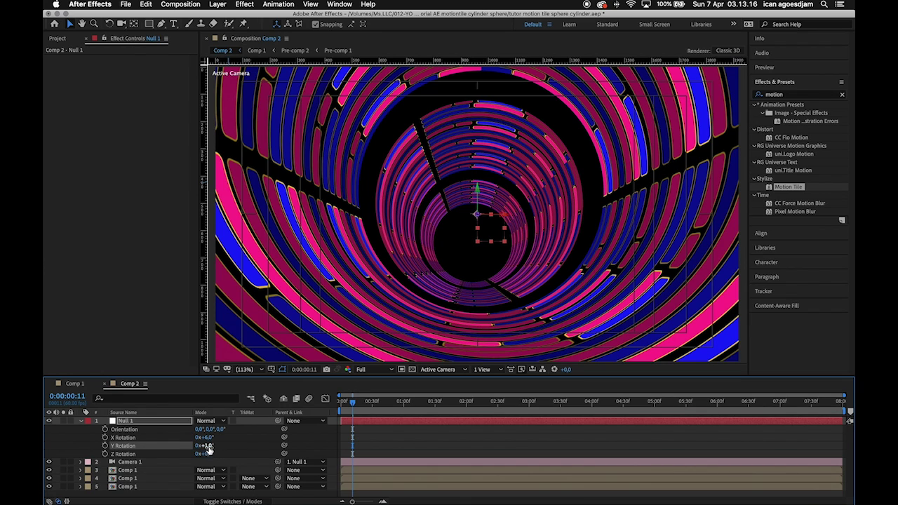
- Push Null 1's Position Z to 2063 to fly the camera down the tunnel, then deselect it
key(p)
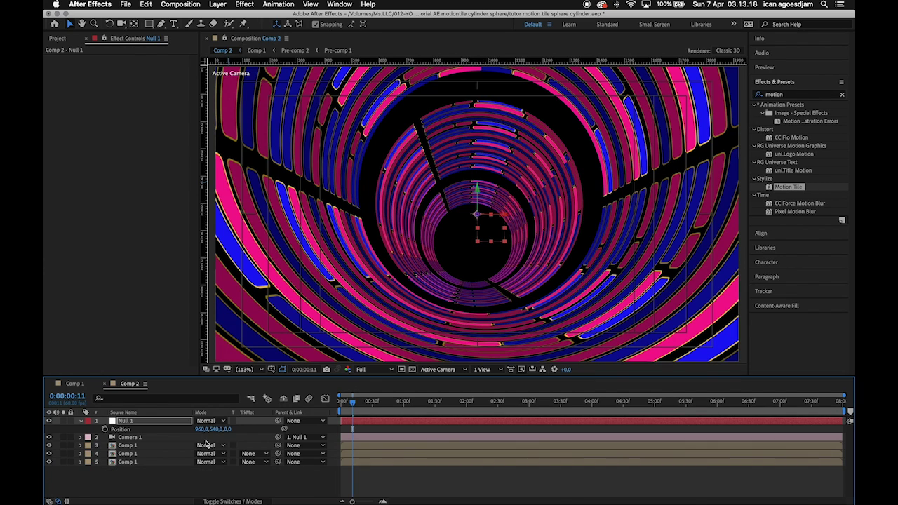
drag(228, 429, 352, 434)
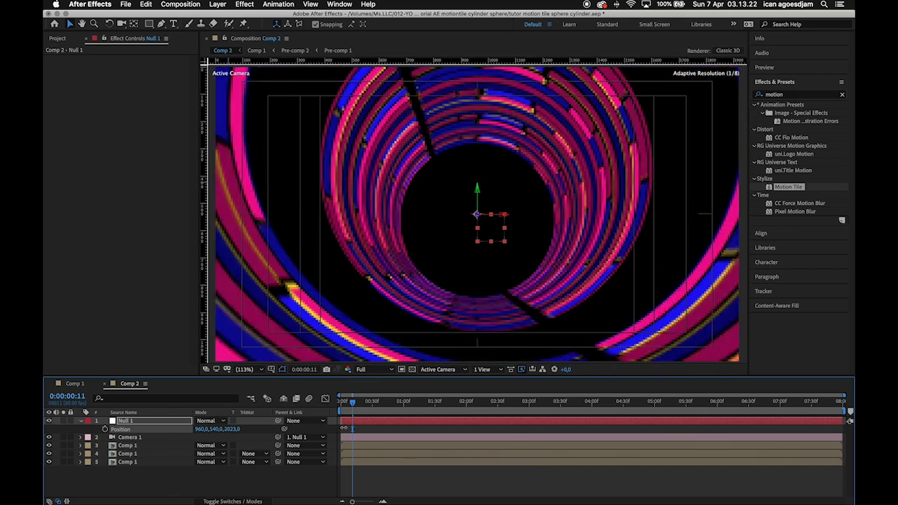
click(443, 477)
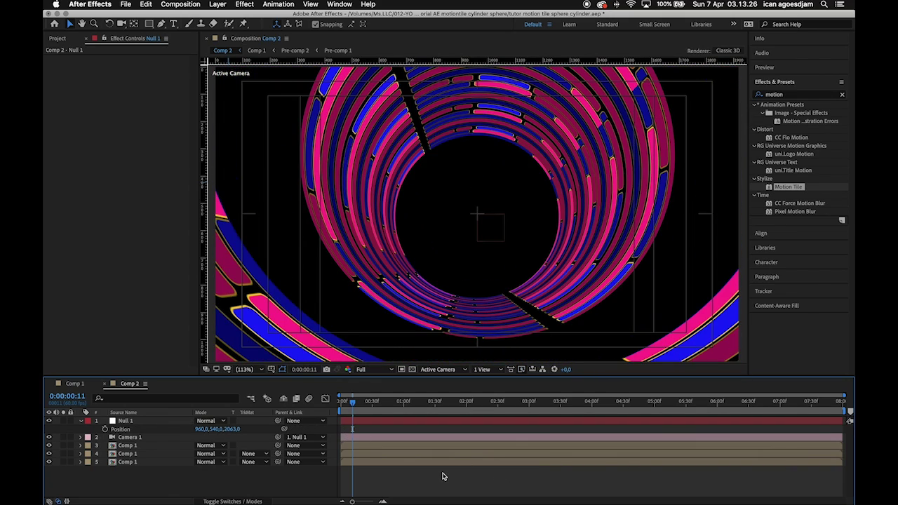
- Create a new Comp 3 with default settings and drop Comp 1 into it as its only layer
key(ctrl+n)
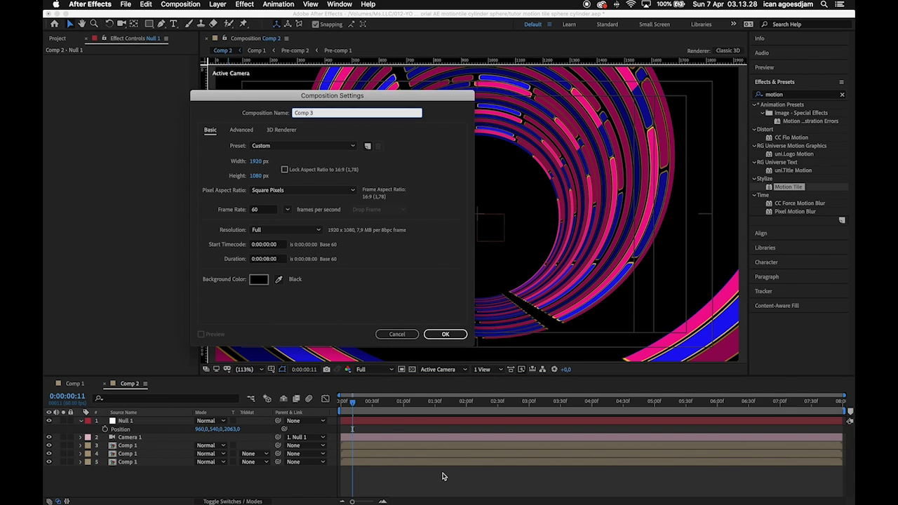
key(Return)
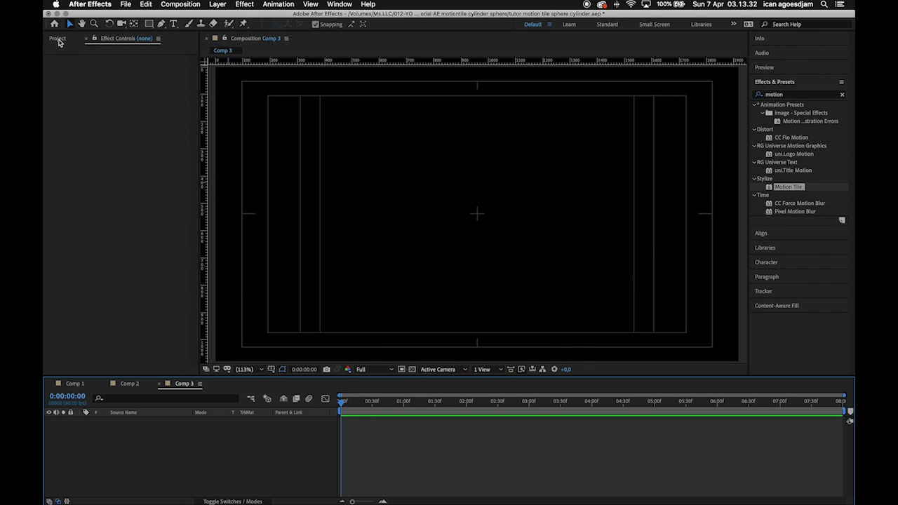
click(57, 40)
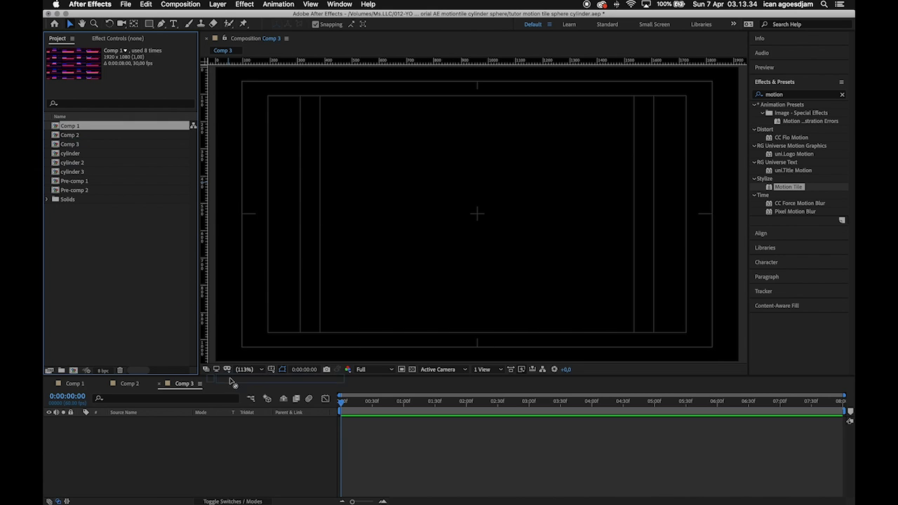
drag(70, 126, 228, 436)
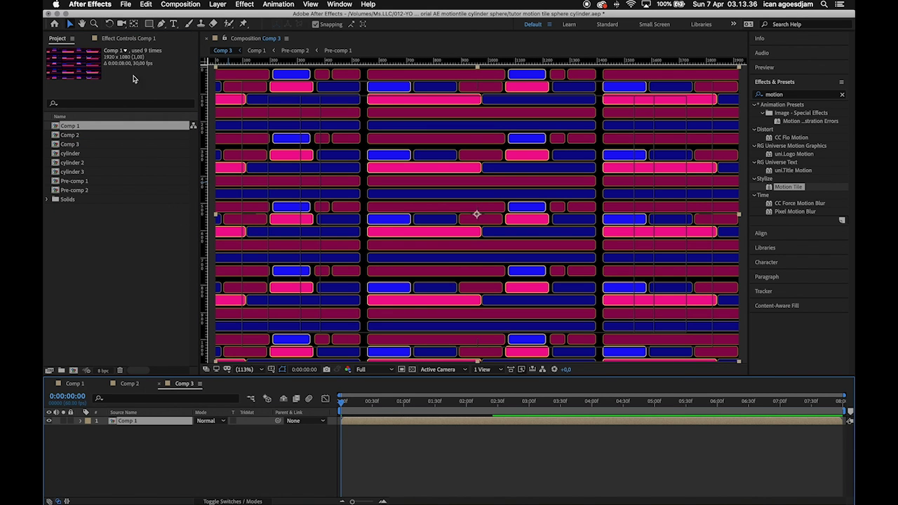
click(132, 39)
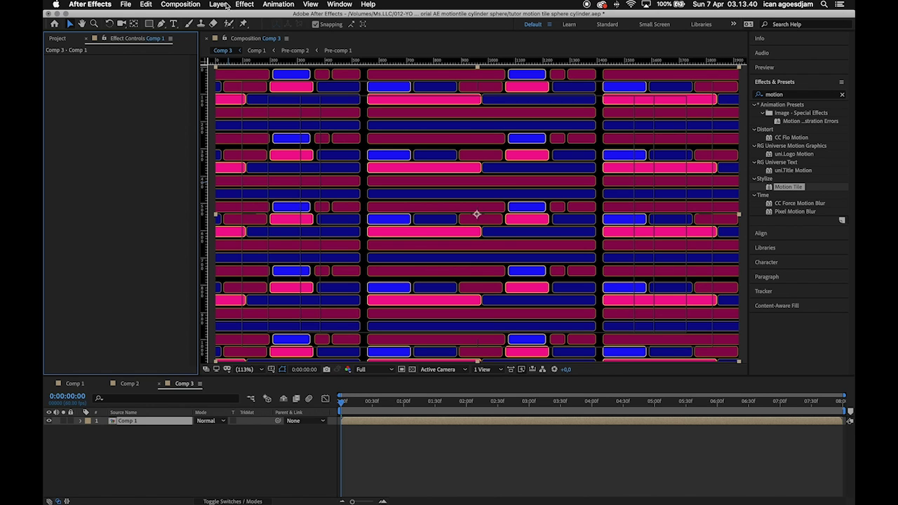
- Apply Effect > Perspective > CC Sphere to the Comp 1 layer
click(219, 5)
mouse_move(245, 6)
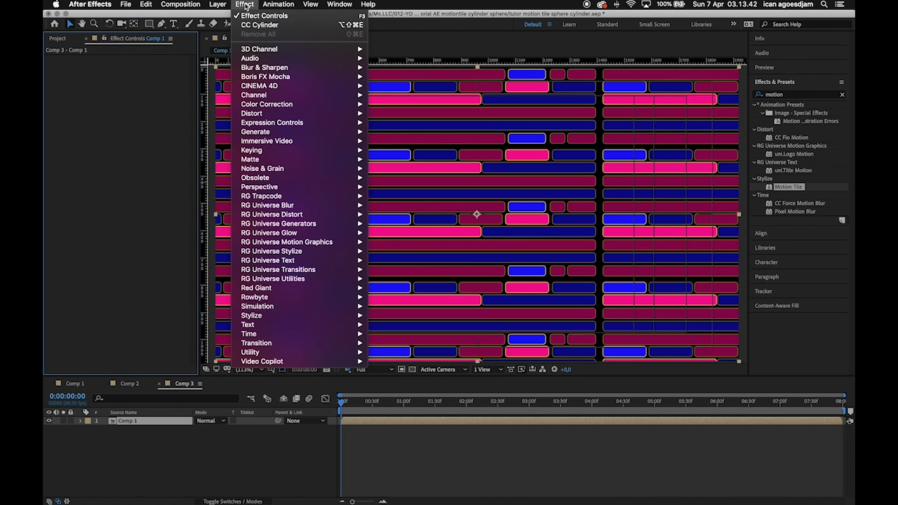
mouse_move(280, 188)
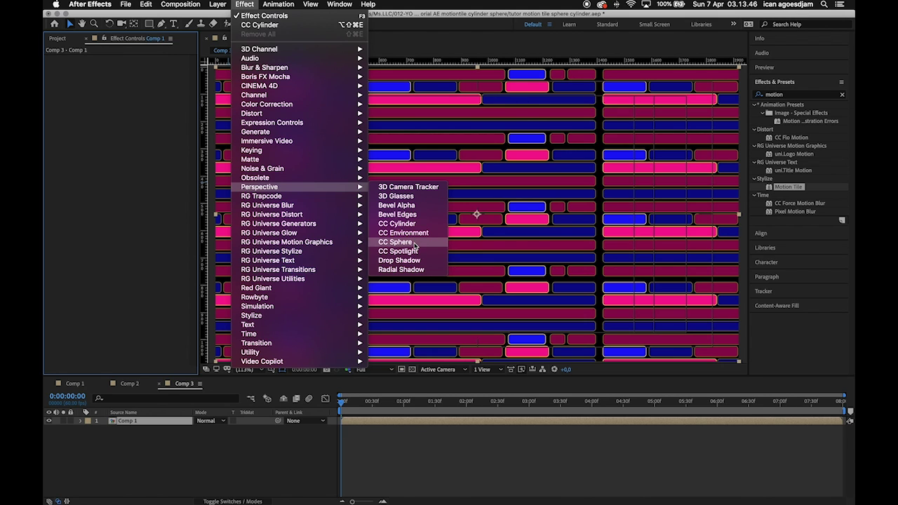
click(394, 242)
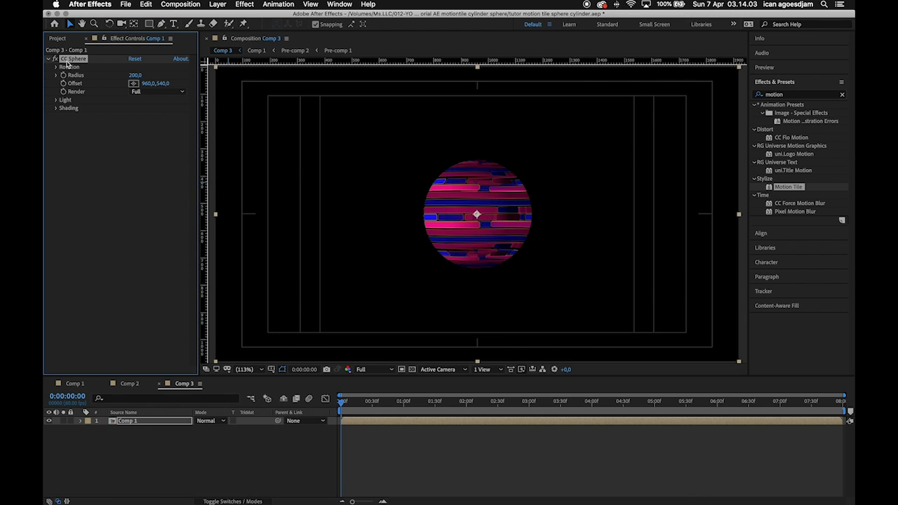
- Expand CC Sphere's Rotation, Light and Shading settings, raise Ambient to 10, and try Radius 505 before undoing it
click(57, 68)
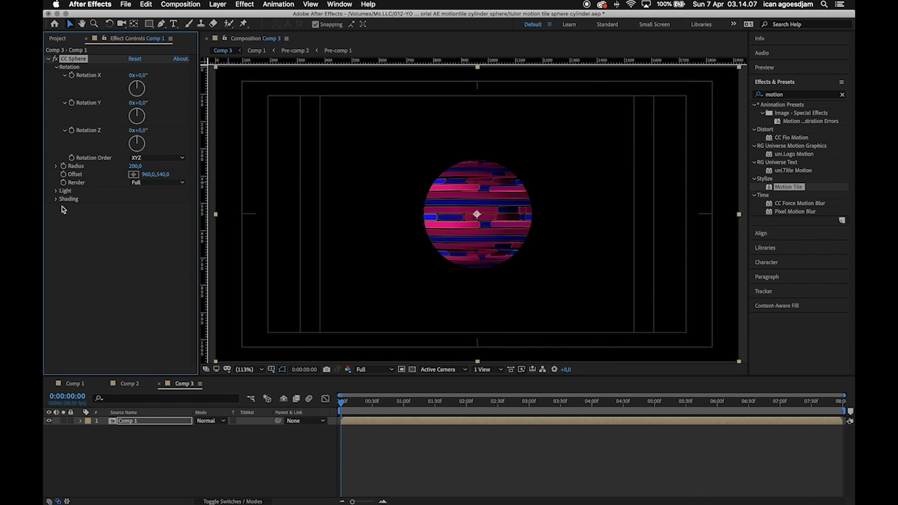
click(57, 191)
click(135, 200)
click(57, 251)
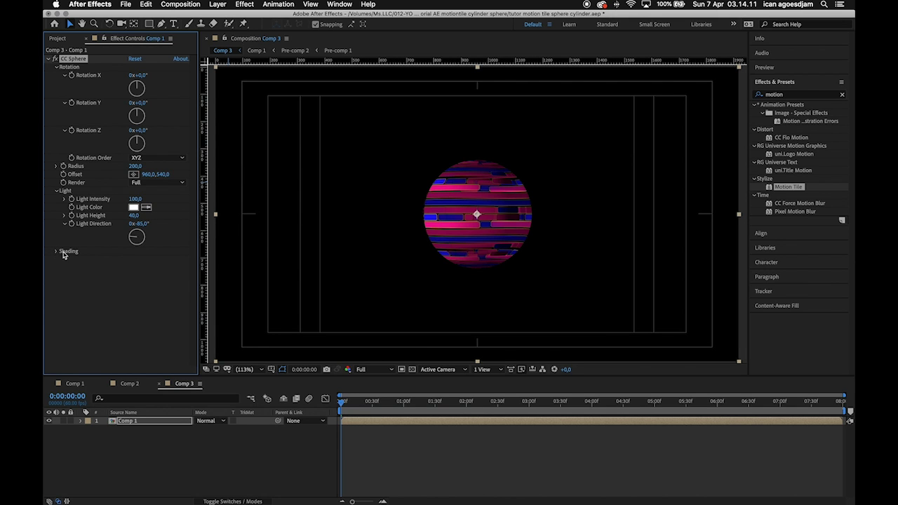
drag(132, 259, 345, 257)
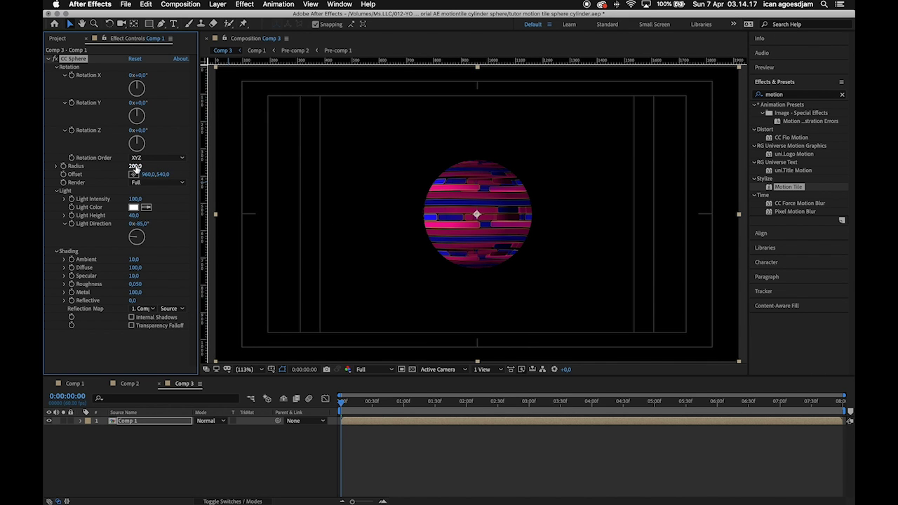
drag(135, 166, 249, 163)
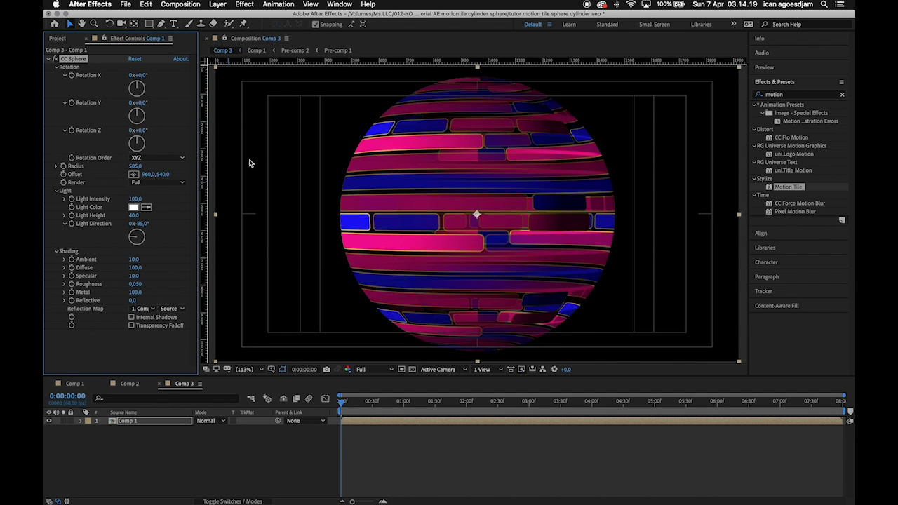
key(super+z)
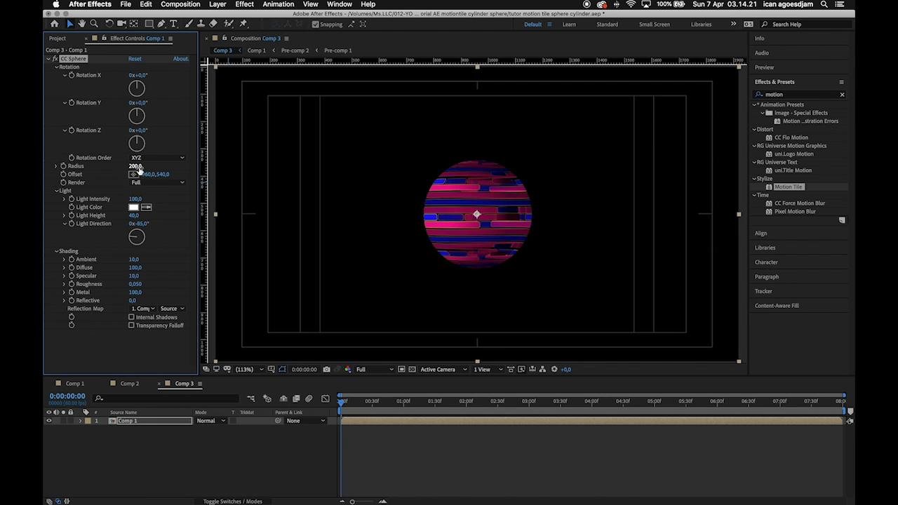
- Test the sphere's Offset and its Z, Y and X rotations, undoing each change
drag(164, 174, 160, 174)
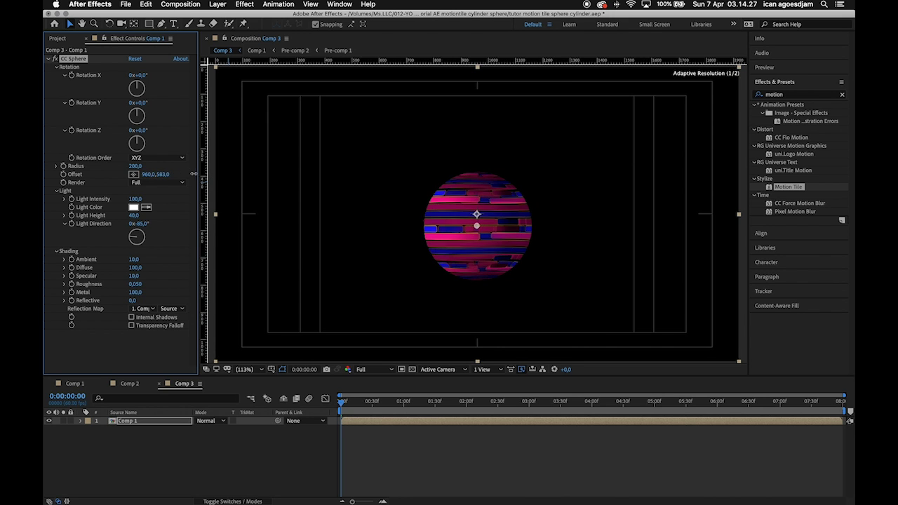
drag(141, 131, 188, 135)
key(super+z)
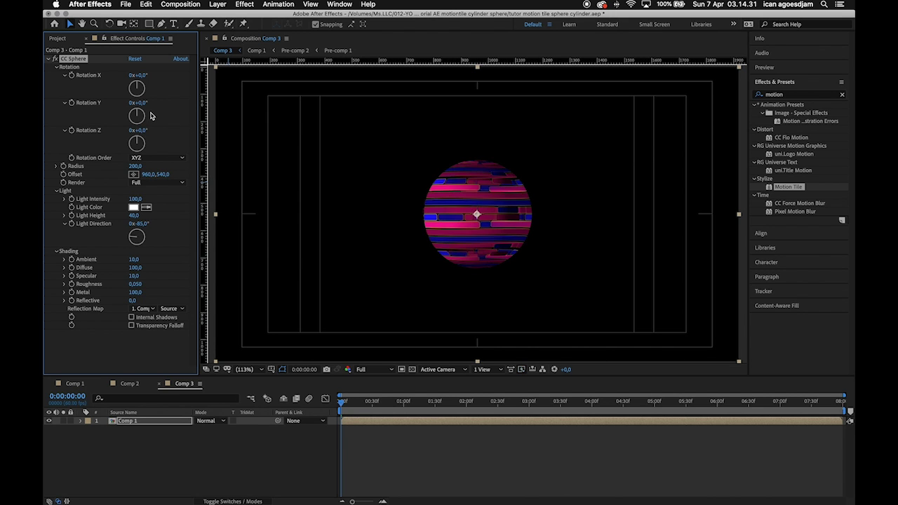
drag(140, 103, 167, 102)
key(super+z)
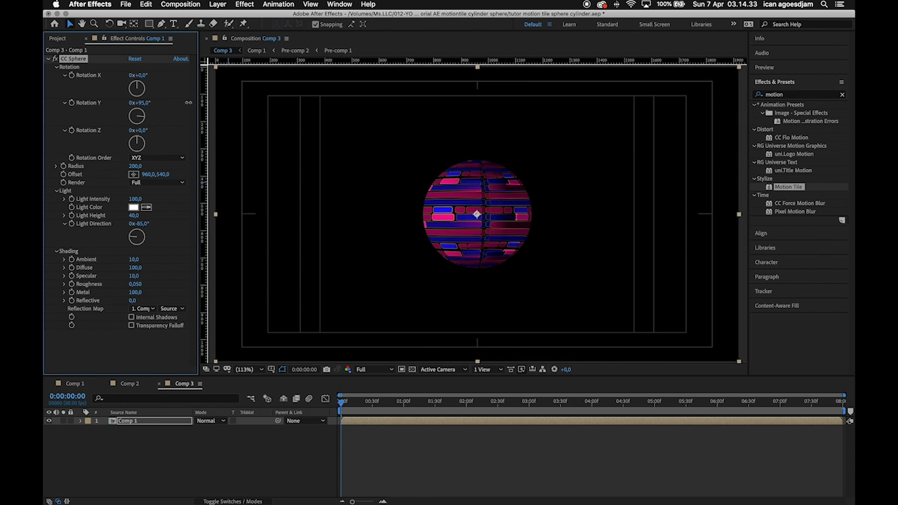
drag(140, 75, 166, 75)
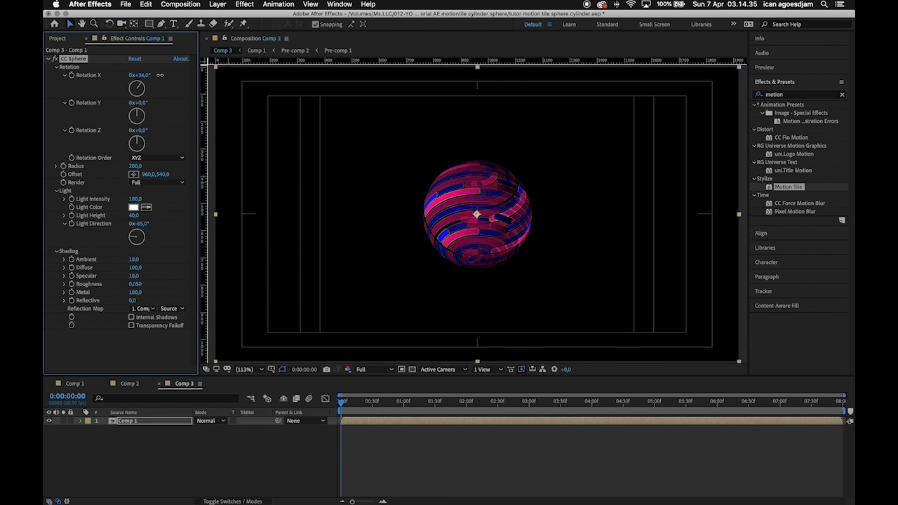
key(super+z)
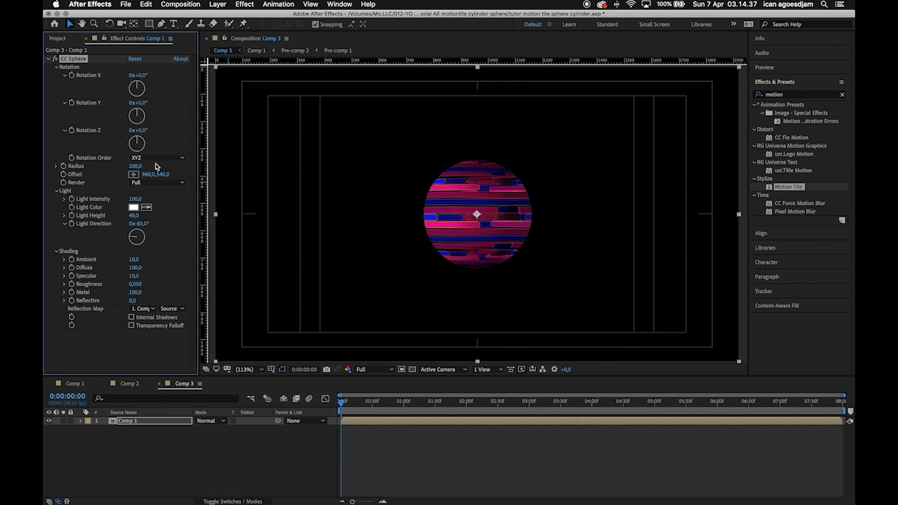
- Keep the XYZ rotation order and enlarge the sphere Radius to 430
click(155, 158)
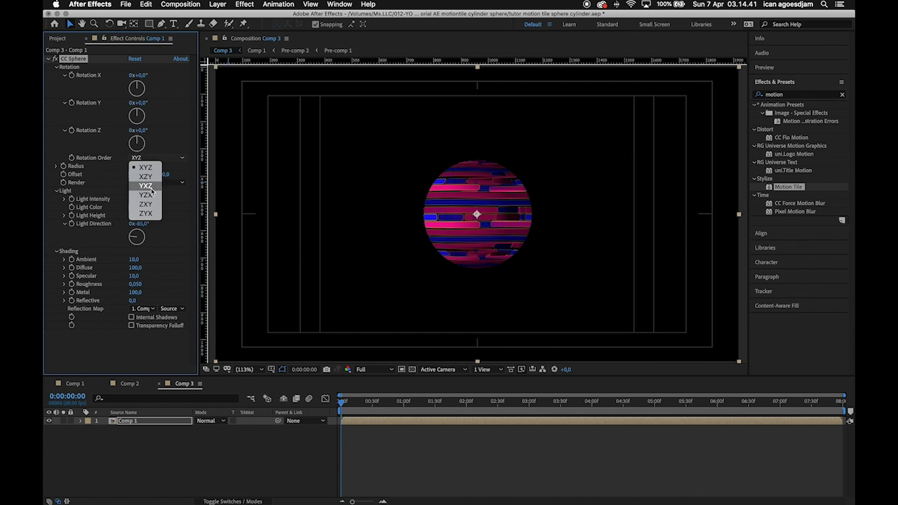
click(175, 138)
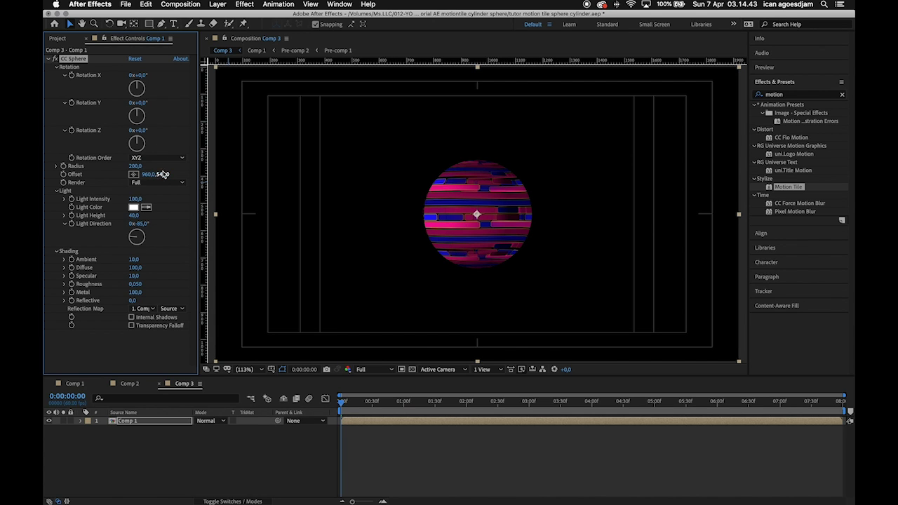
drag(135, 166, 244, 164)
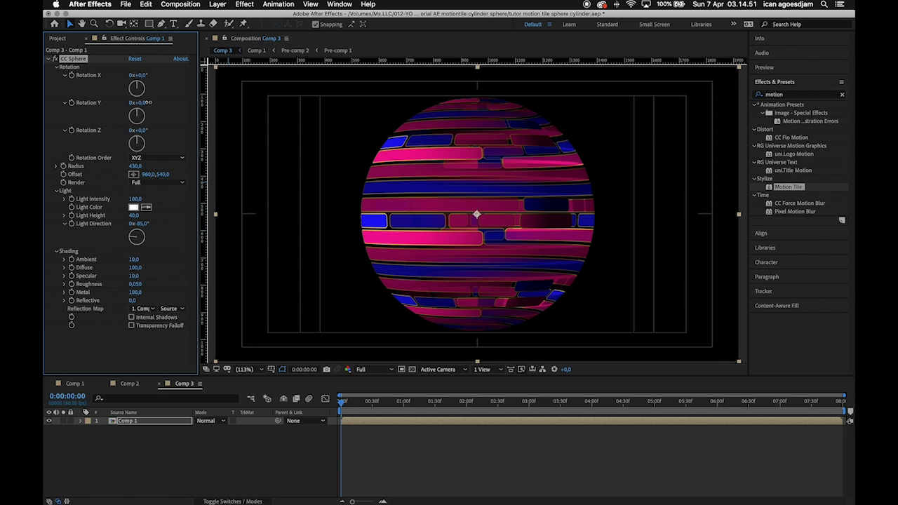
drag(144, 103, 197, 139)
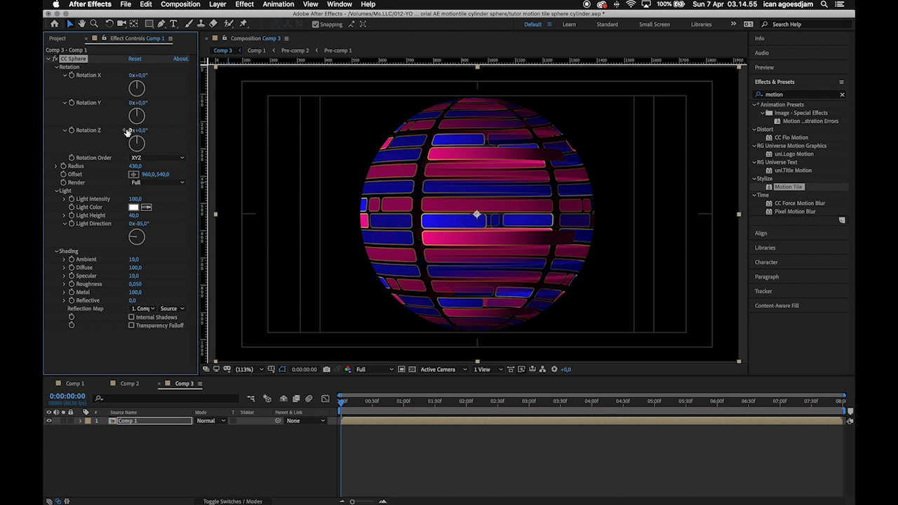
- Keyframe CC Sphere's Rotation Y to one full revolution (1x+0°) at 8 seconds
key(super+z)
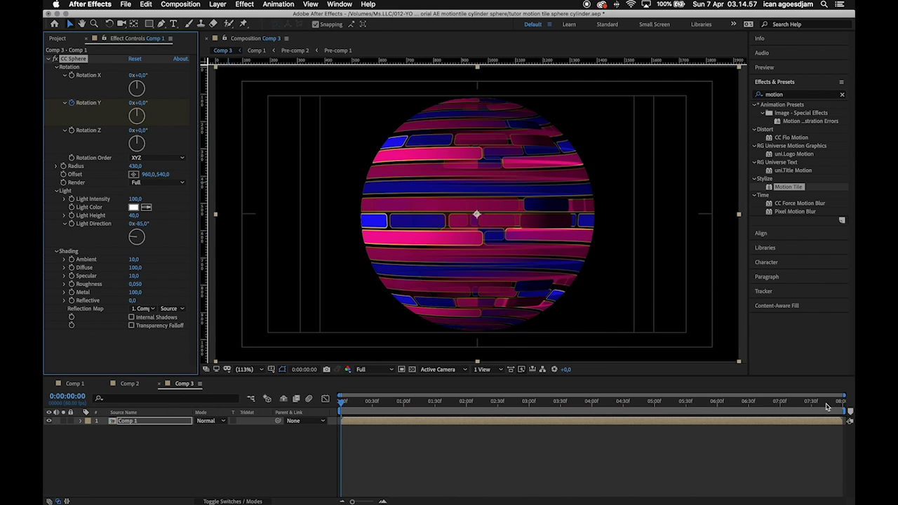
click(842, 404)
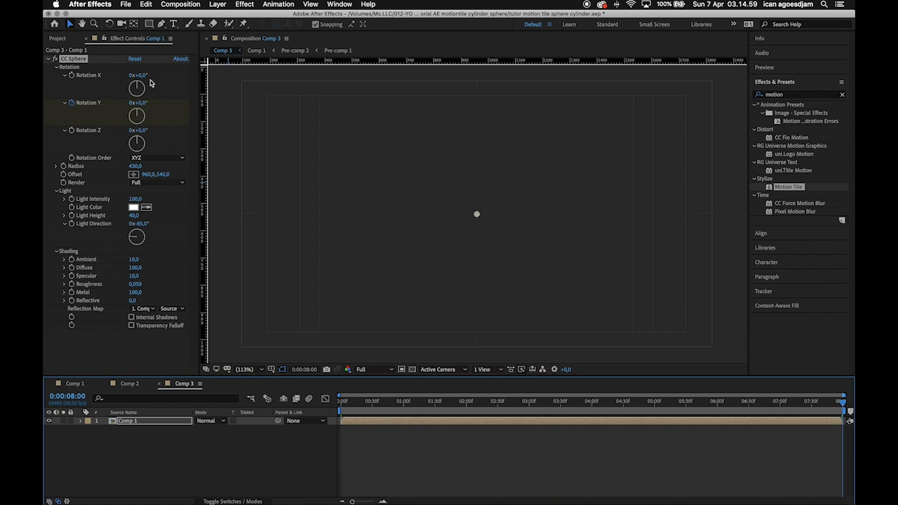
click(132, 103)
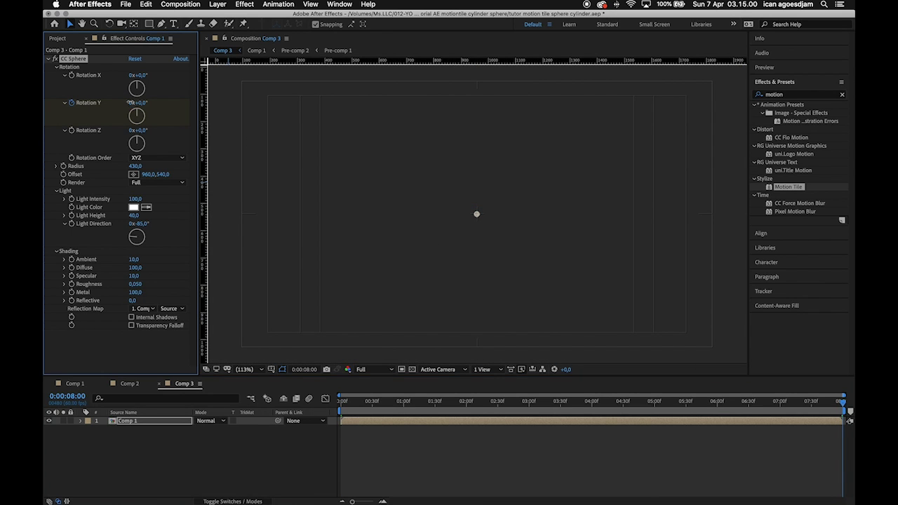
click(626, 461)
- Scrub and preview the spinning sphere, then return to the start
drag(354, 405, 415, 406)
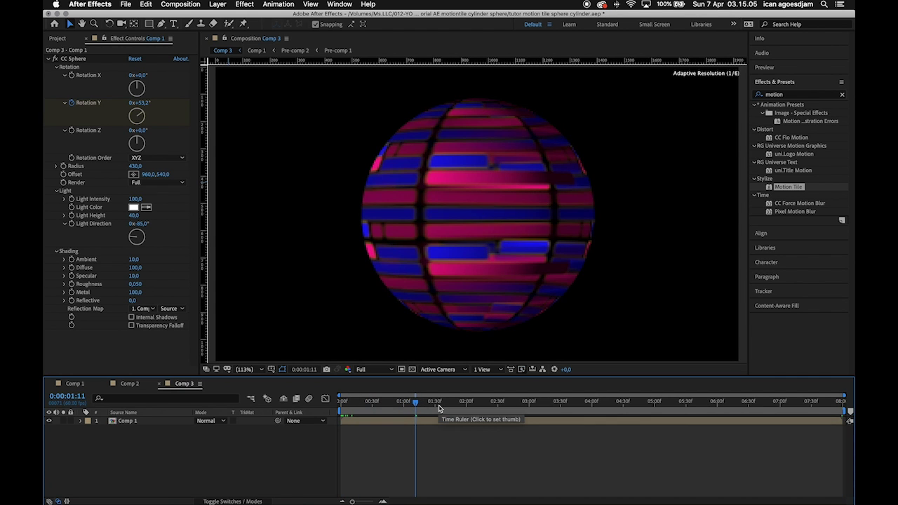
key(space)
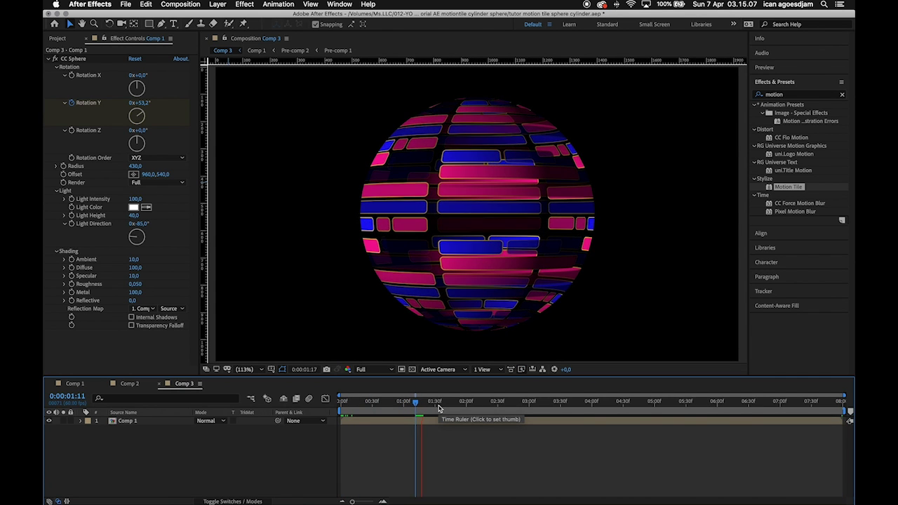
key(space)
key(apostrophe)
key(Home)
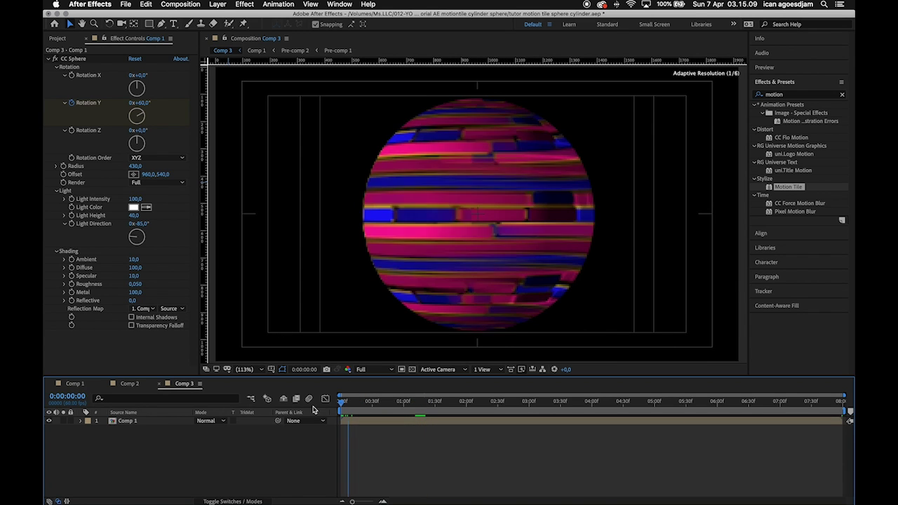
- Tilt the sphere to -32° Rotation X and set a starting keyframe for it
mouse_move(142, 75)
mouse_down()
mouse_move(157, 75)
mouse_move(96, 75)
mouse_up()
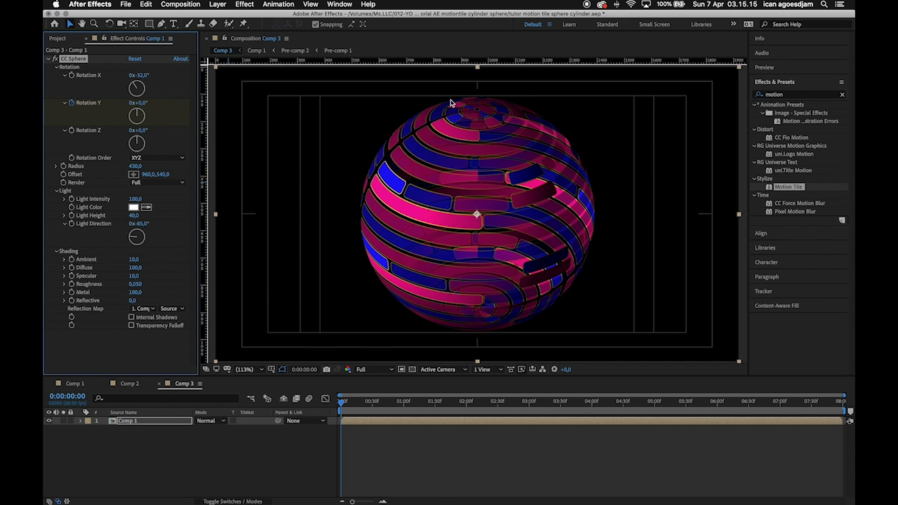
mouse_move(391, 405)
mouse_down()
mouse_move(568, 408)
mouse_move(341, 405)
mouse_up()
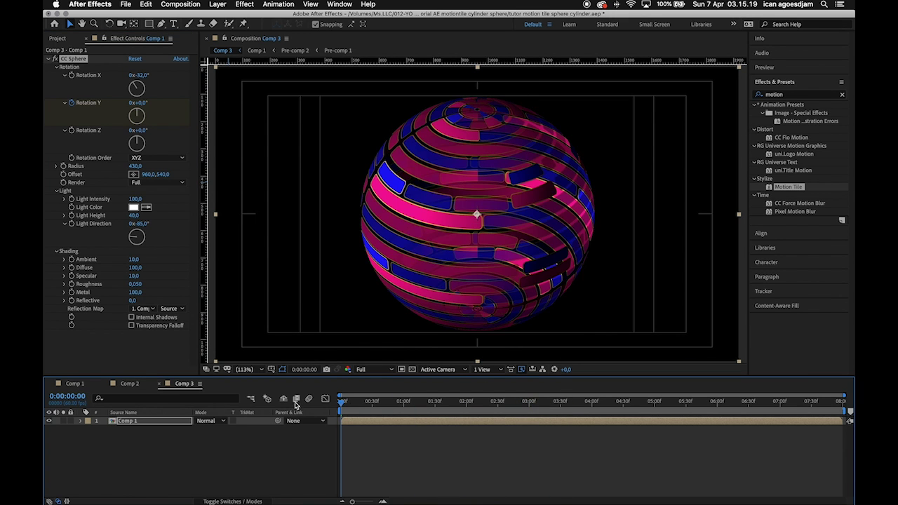
click(72, 76)
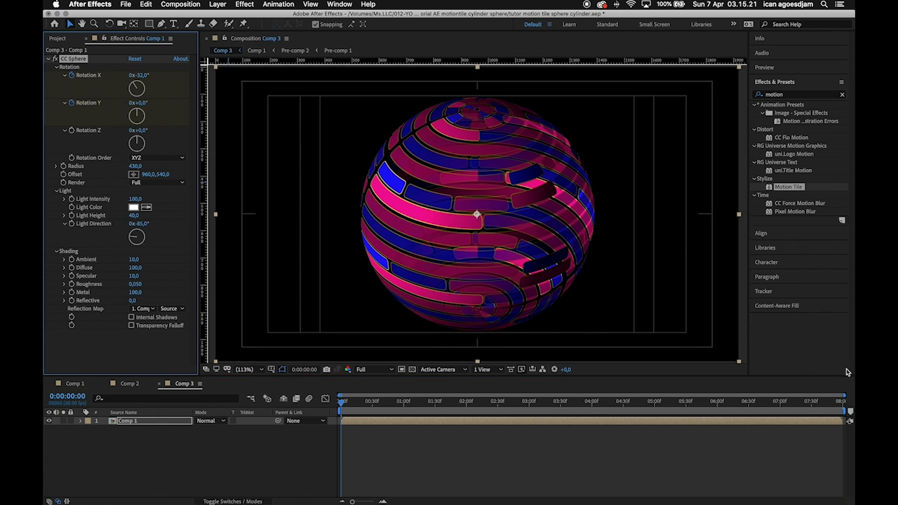
- Add one extra Rotation X revolution at 8 seconds, then return to the start
drag(831, 407, 842, 405)
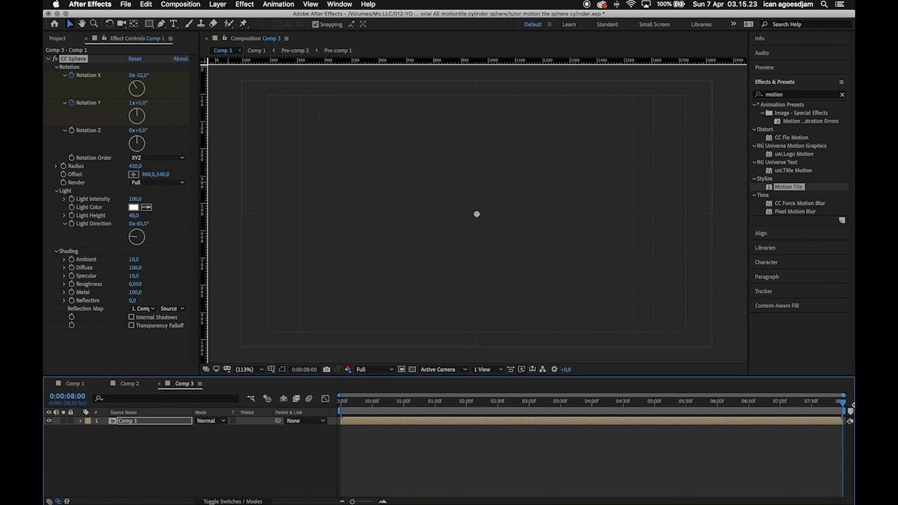
click(132, 75)
text(1)
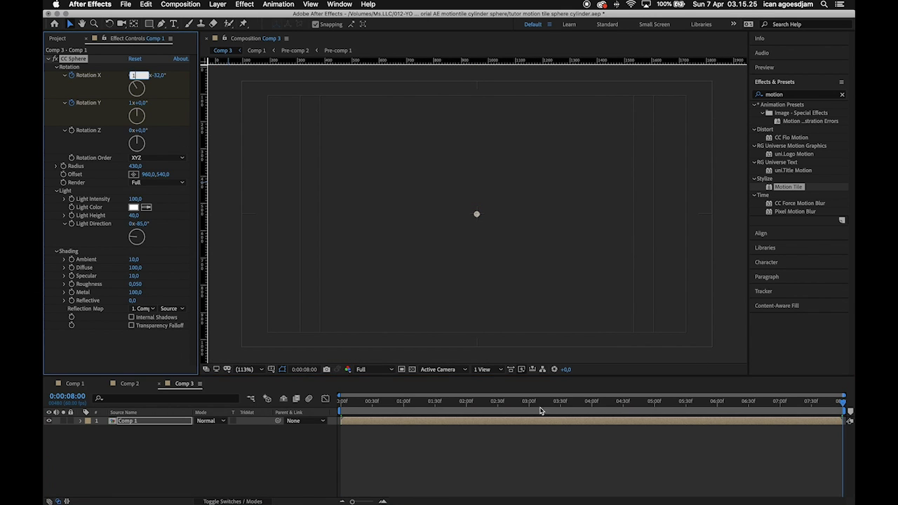
click(591, 452)
click(368, 405)
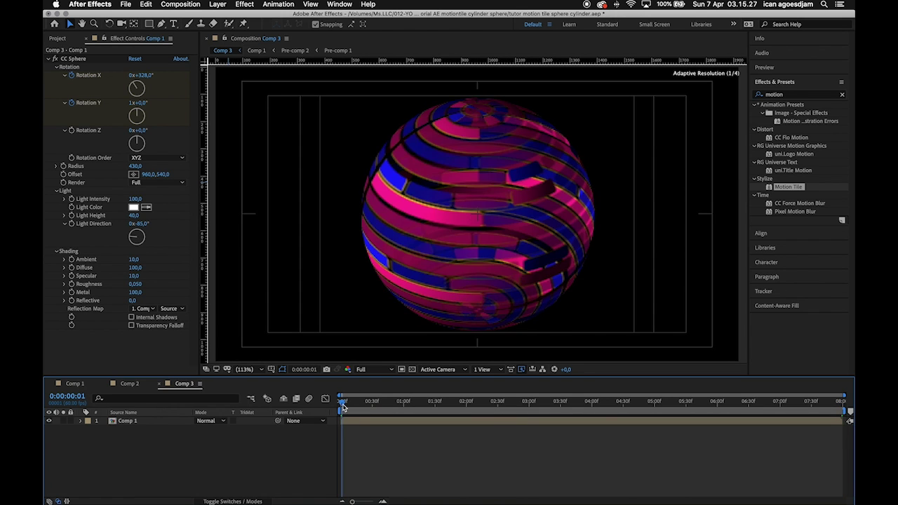
key(Home)
key(apostrophe)
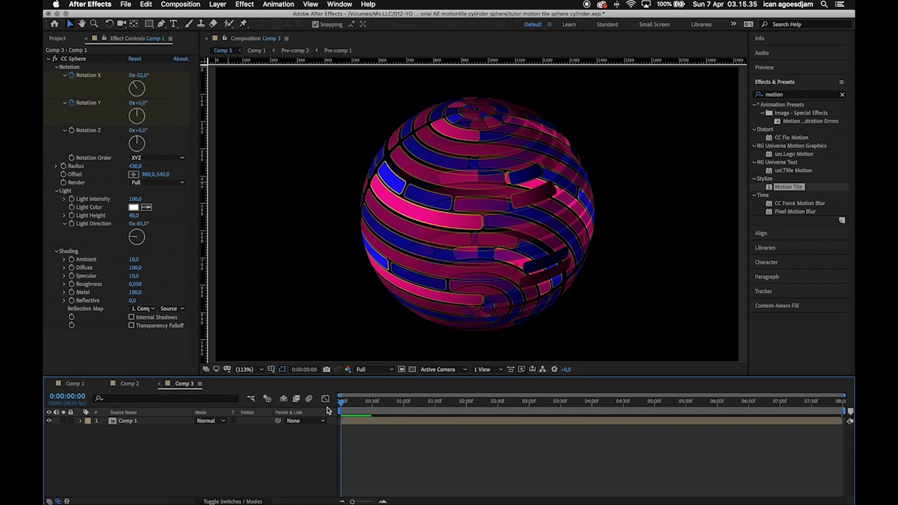
click(822, 405)
key(space)
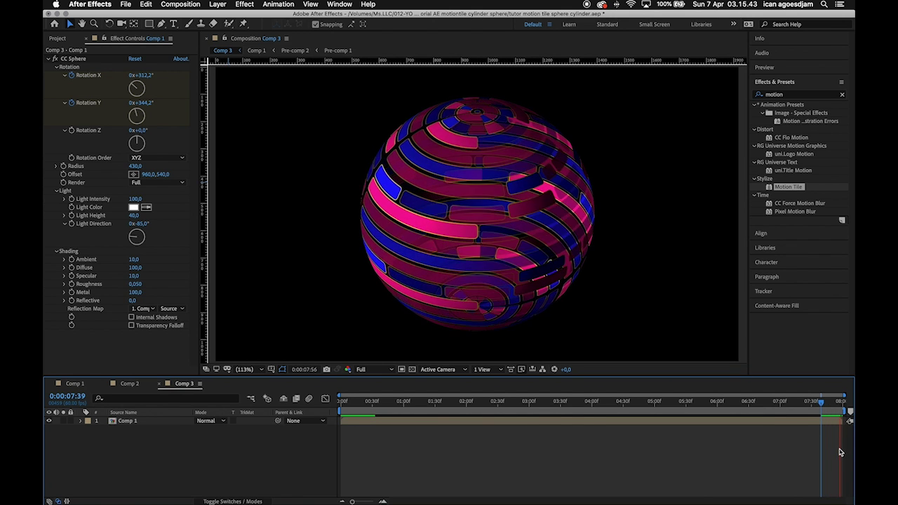
key(space)
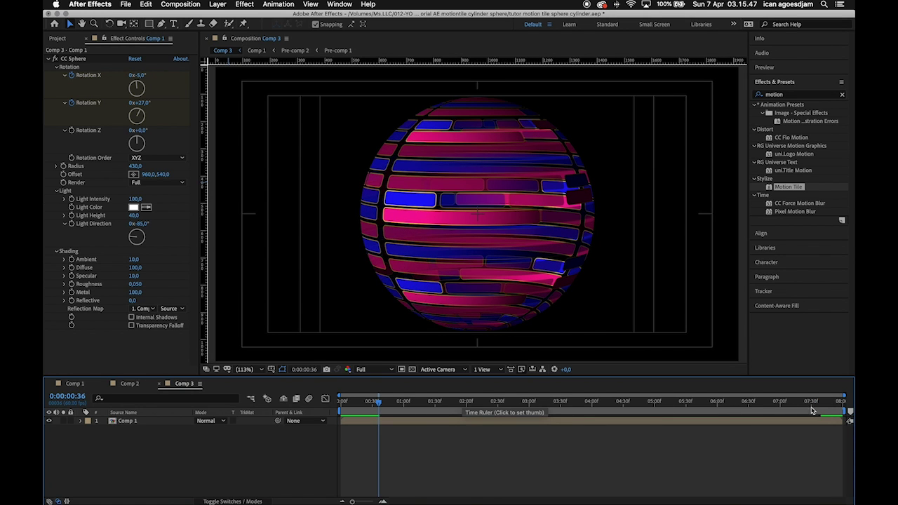
click(823, 406)
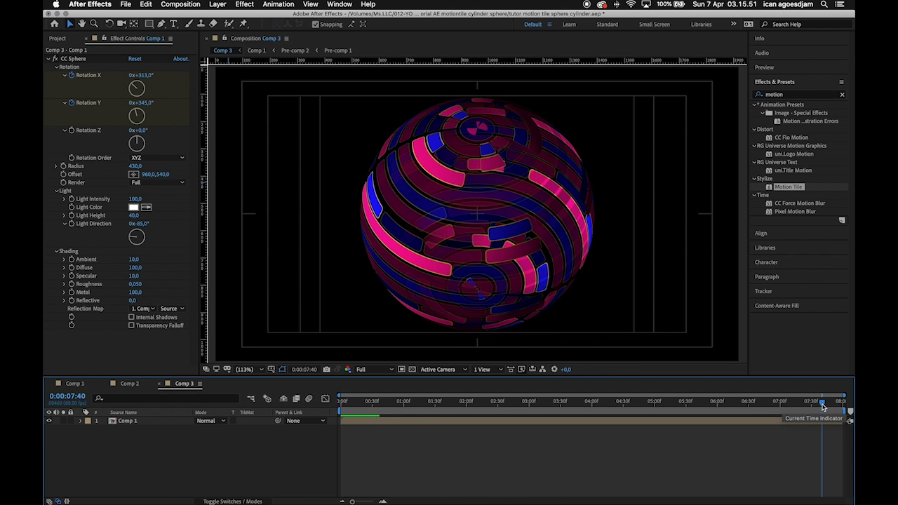
key(space)
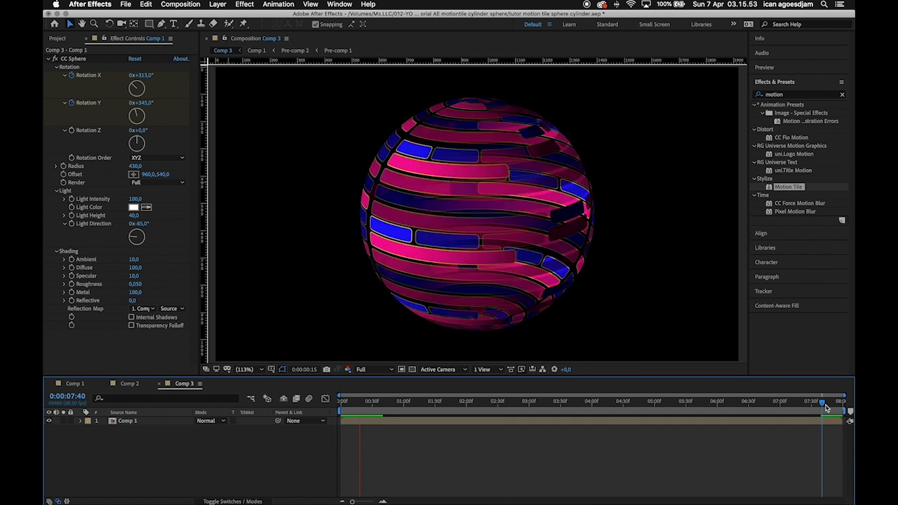